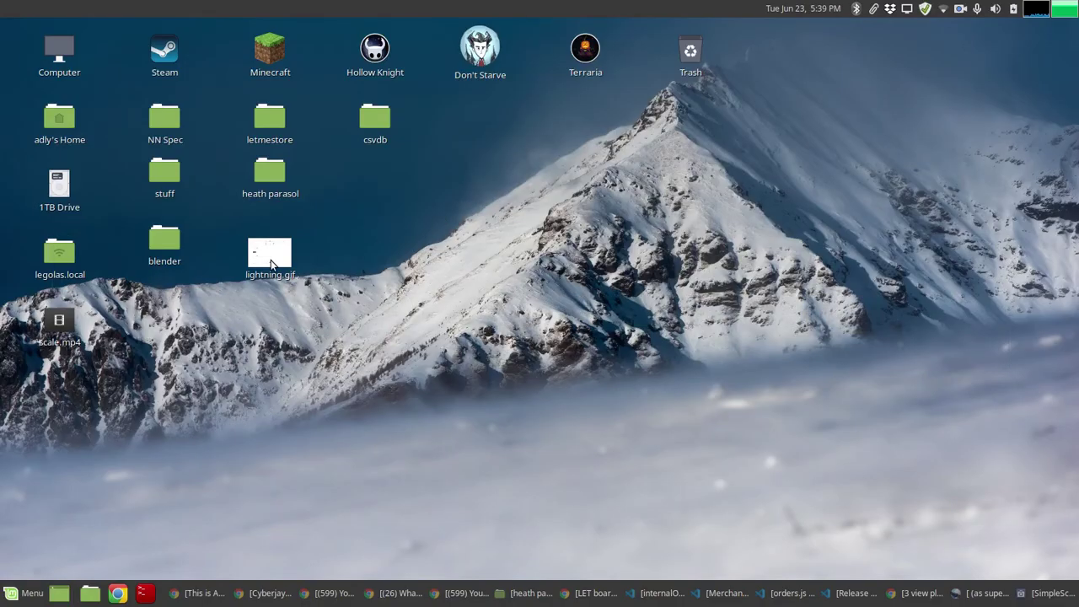
- Preview lightning.gif in the image viewer, then launch Inkscape by searching 'inks' in the menu
{"action": "double_click", "coordinate": [285, 266]}
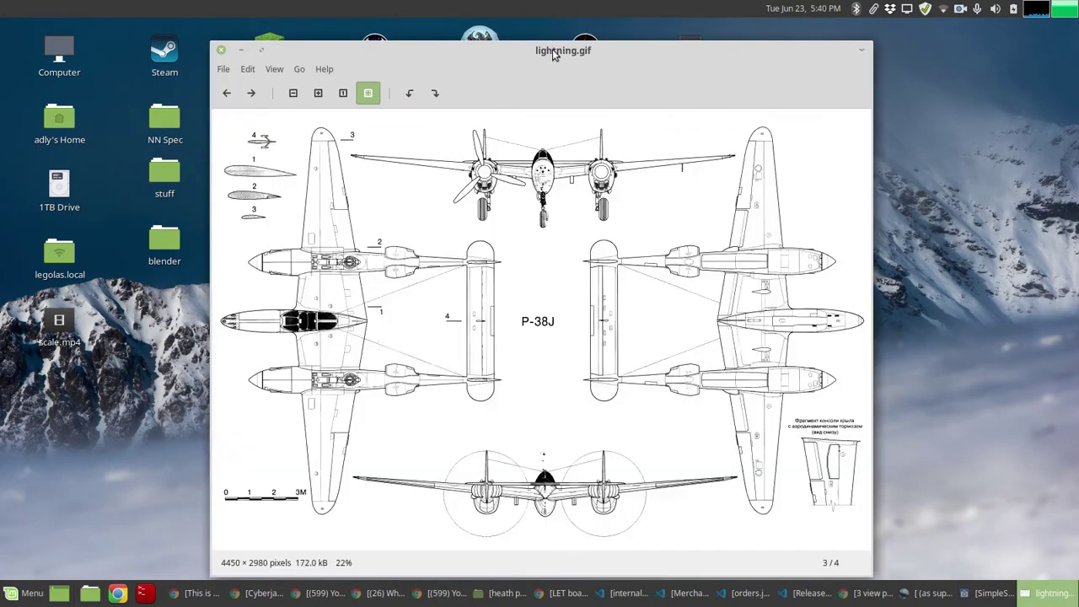
{"action": "left_click_drag", "start_coordinate": [550, 51], "coordinate": [589, 34]}
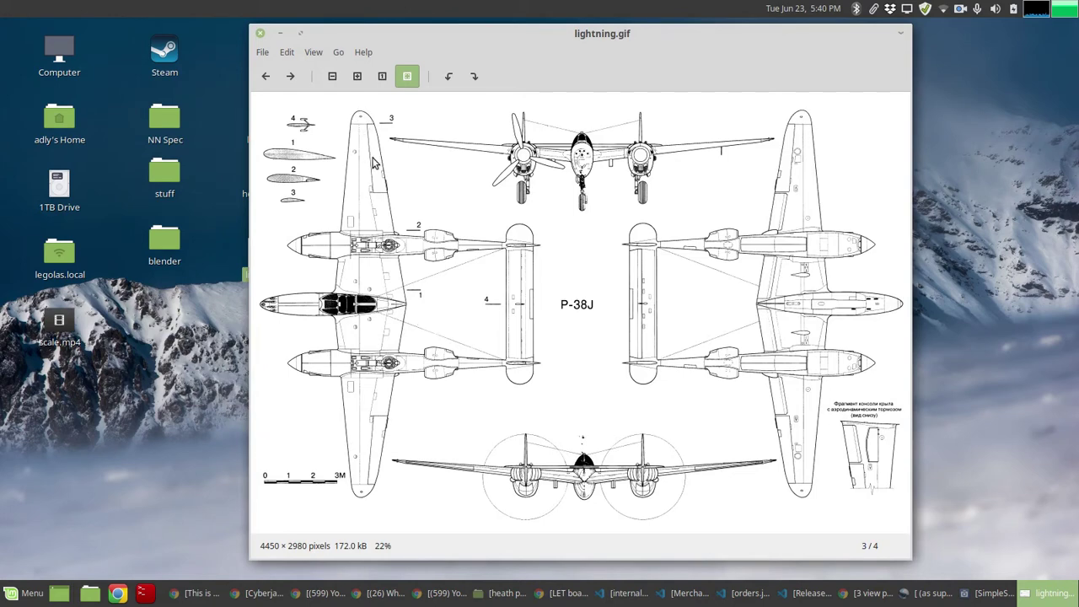
{"action": "left_click", "coordinate": [12, 596]}
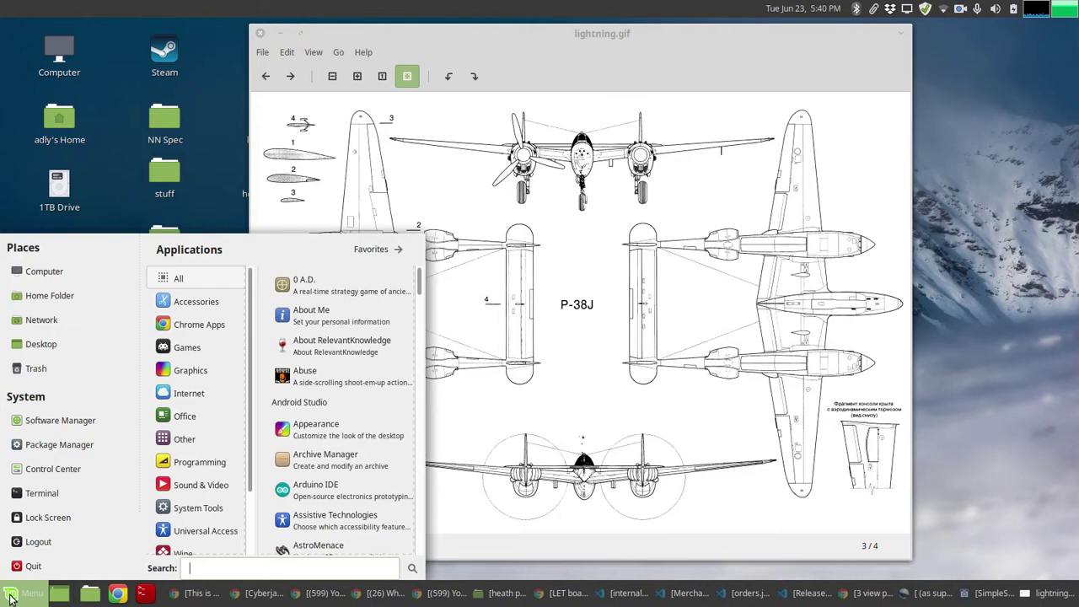
{"action": "type", "text": "inks"}
{"action": "key", "text": "Return"}
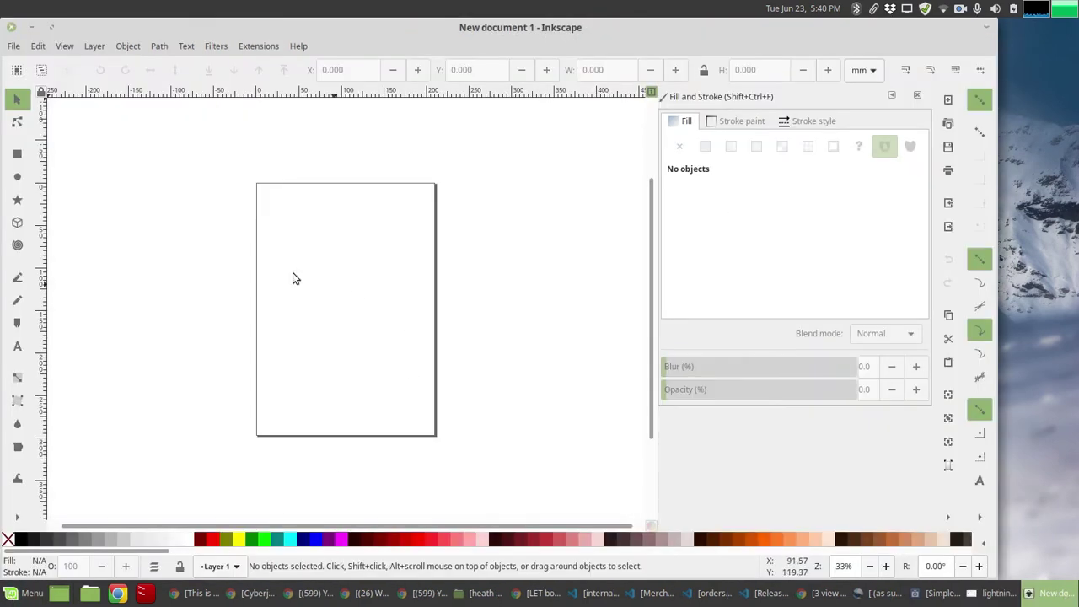
- Import lightning.gif into the maximized Inkscape window as an embedded 4450 × 2980 bitmap
{"action": "left_click", "coordinate": [50, 29]}
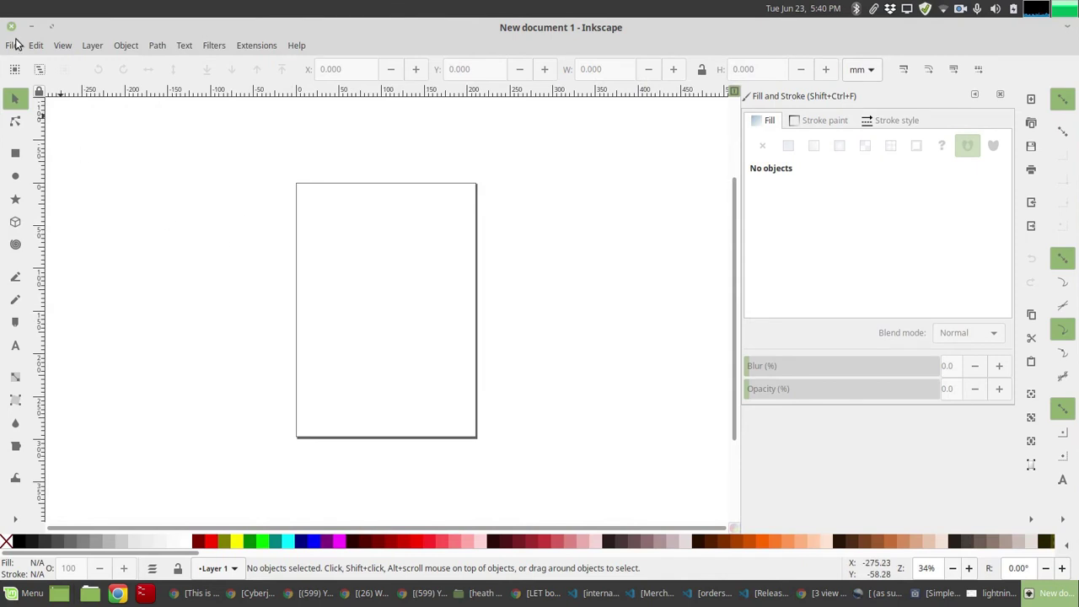
{"action": "left_click", "coordinate": [11, 45]}
{"action": "left_click", "coordinate": [101, 238]}
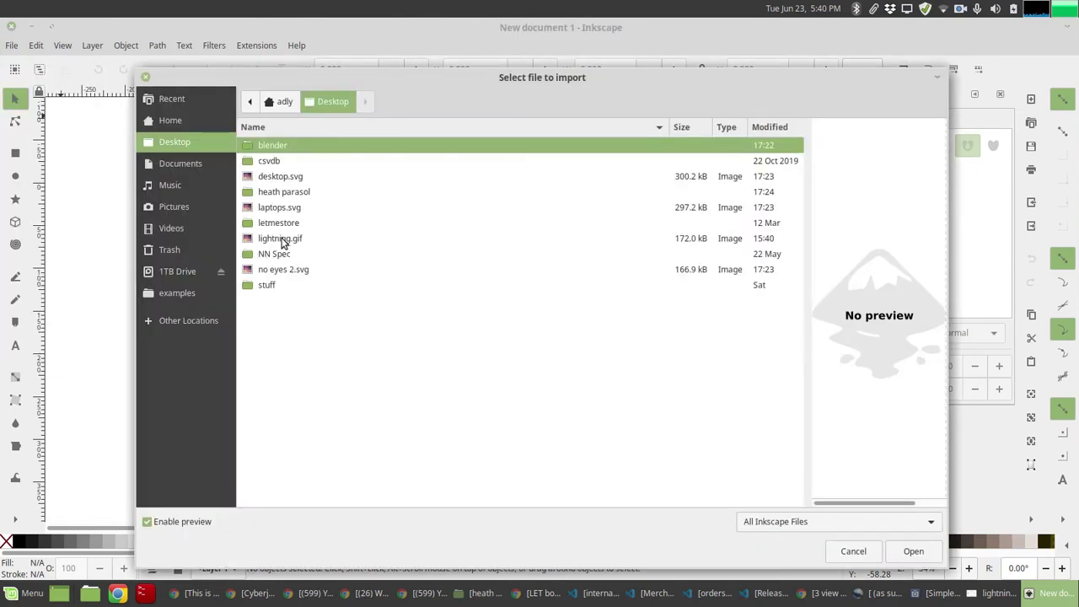
{"action": "left_click", "coordinate": [284, 240]}
{"action": "left_click", "coordinate": [901, 550]}
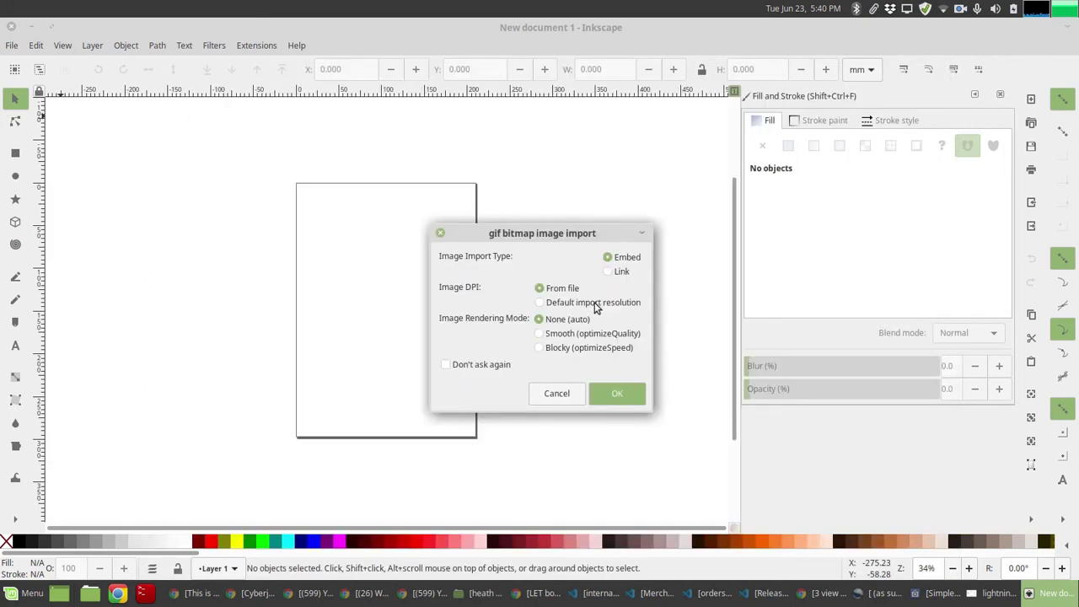
{"action": "key", "text": "Return"}
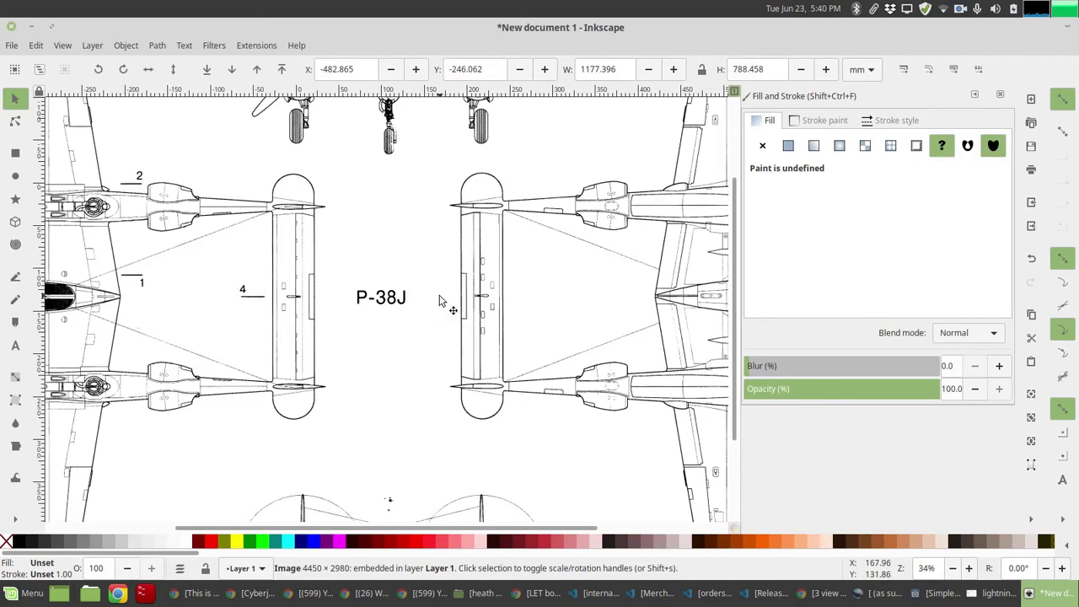
- Rotate the blueprint 90° clockwise to 788.458 × 1177.396 mm and move it lower on the canvas
{"action": "scroll", "coordinate": [439, 301], "scroll_direction": "down", "scroll_amount": 2}
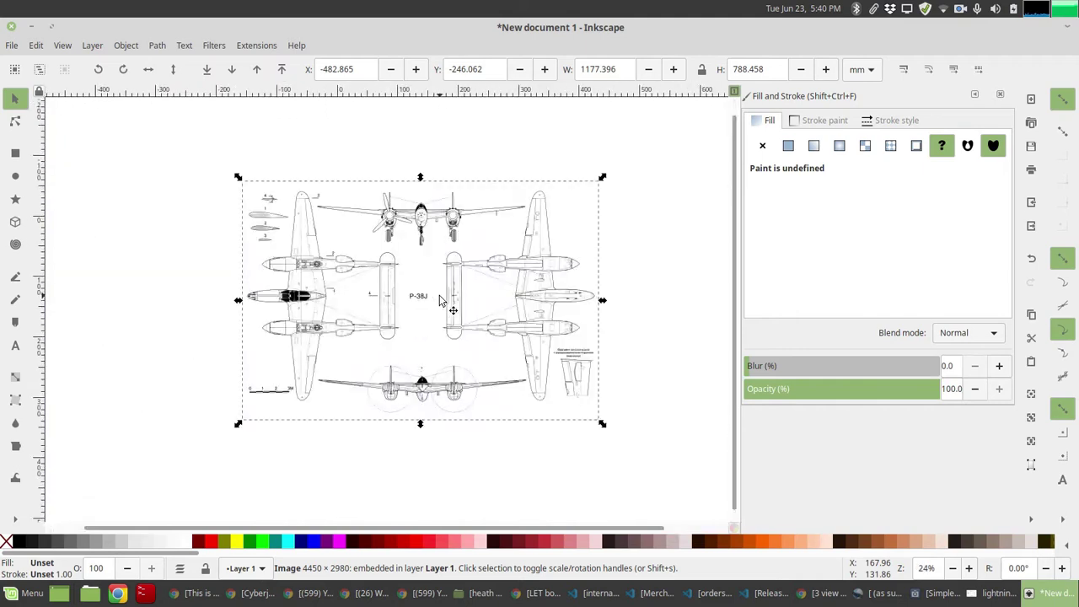
{"action": "scroll", "coordinate": [439, 301], "scroll_direction": "up", "scroll_amount": 1}
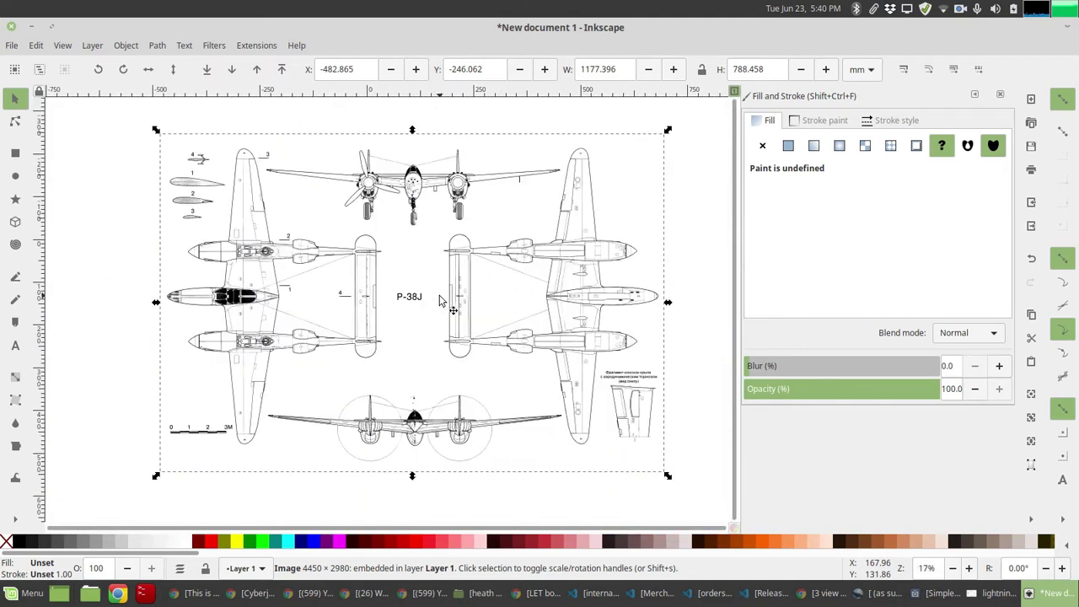
{"action": "scroll", "coordinate": [439, 301], "scroll_direction": "down", "scroll_amount": 1}
{"action": "left_click_drag", "start_coordinate": [469, 272], "coordinate": [465, 304]}
{"action": "left_click", "coordinate": [450, 202]}
{"action": "left_click", "coordinate": [438, 310]}
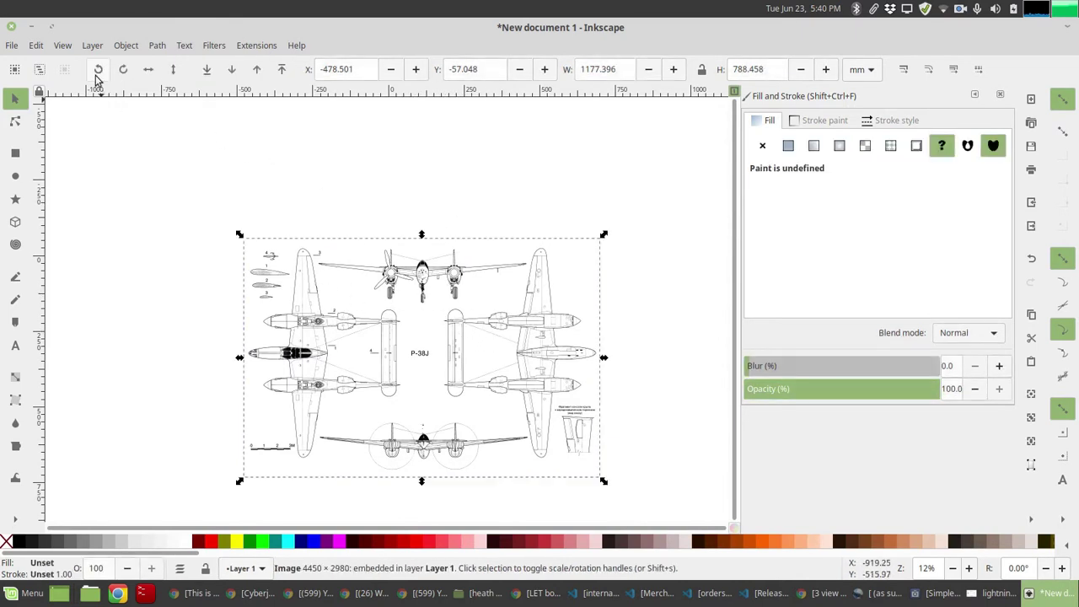
{"action": "left_click", "coordinate": [124, 69]}
{"action": "left_click_drag", "start_coordinate": [457, 287], "coordinate": [494, 312]}
{"action": "left_click", "coordinate": [549, 301]}
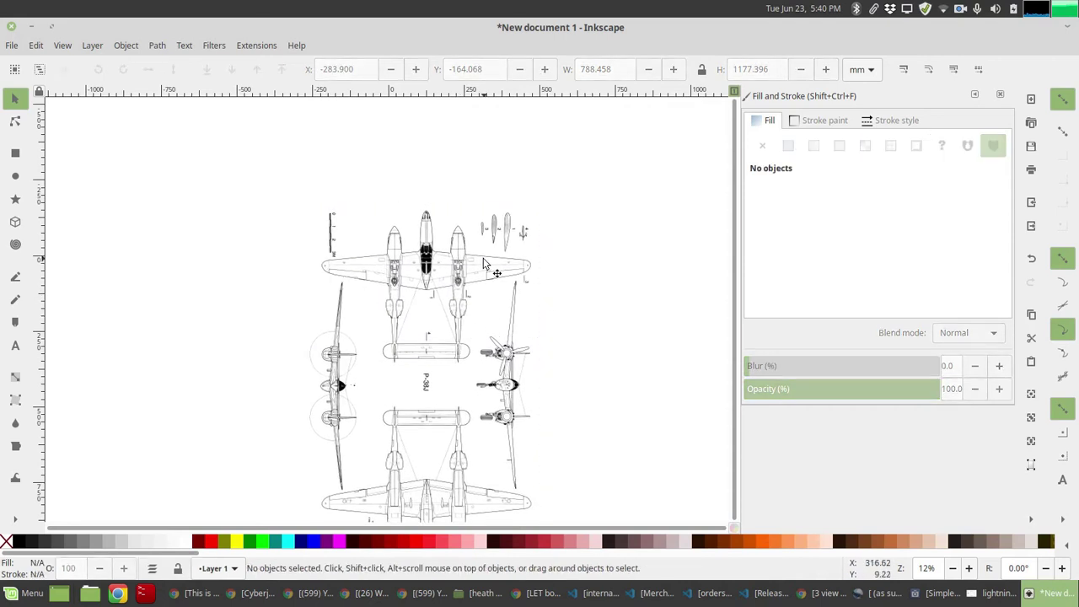
- Draw a rectangle above the blueprint and nudge it slightly right and down
{"action": "left_click", "coordinate": [17, 155]}
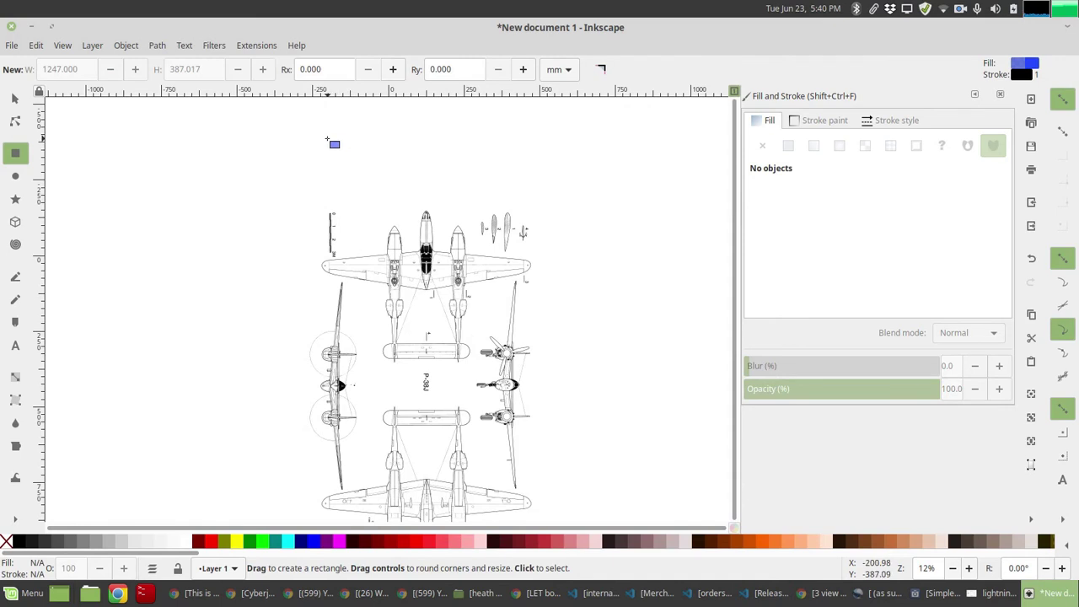
{"action": "left_click_drag", "start_coordinate": [327, 139], "coordinate": [521, 177]}
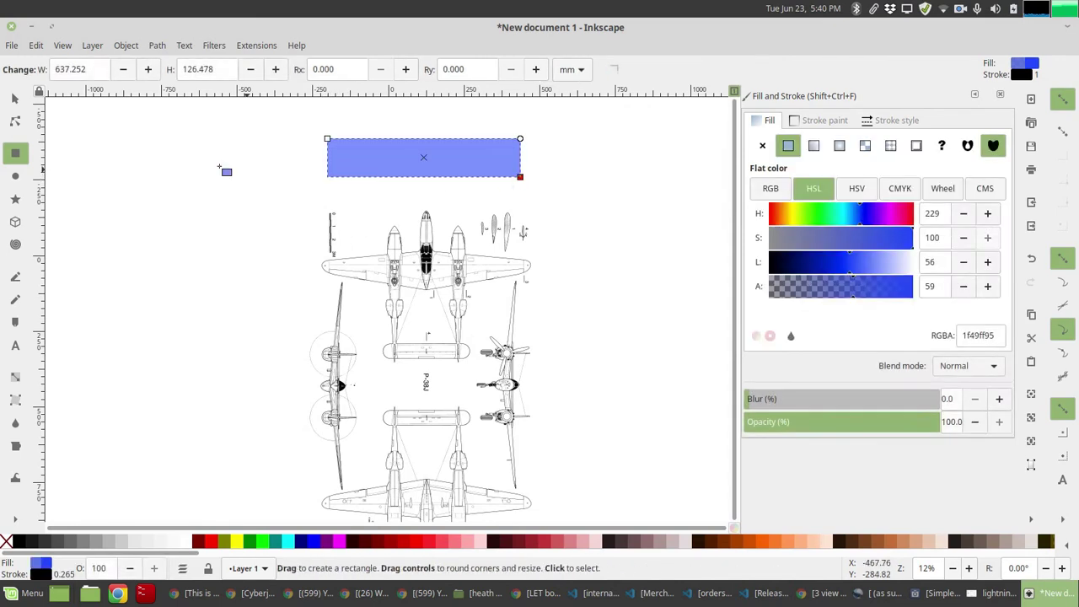
{"action": "left_click", "coordinate": [19, 99]}
{"action": "left_click_drag", "start_coordinate": [458, 164], "coordinate": [463, 172]}
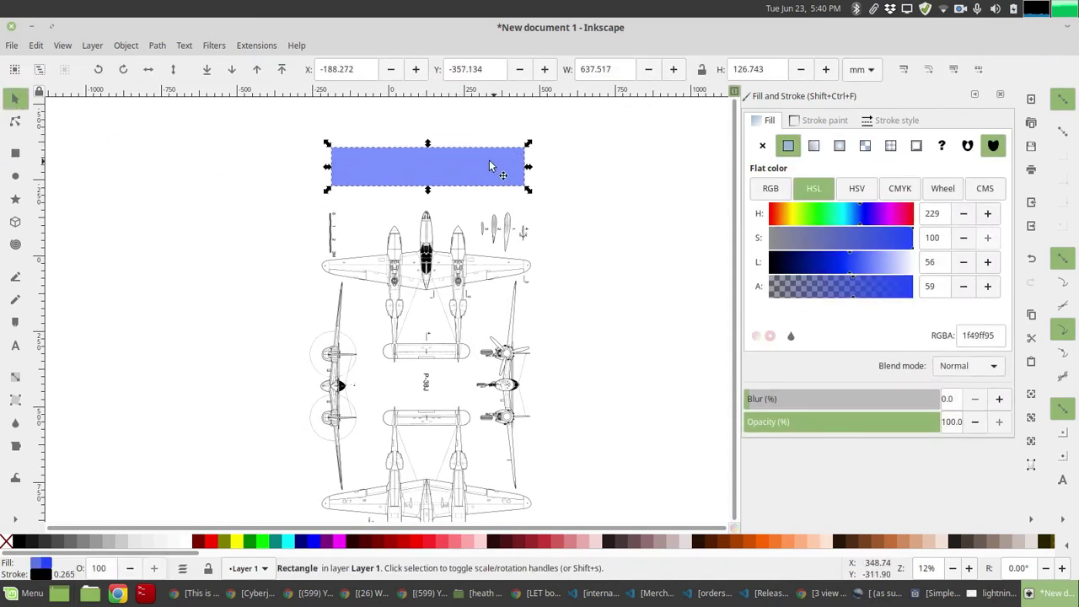
- Make the rectangle's fill semi-transparent blue (1f49ff99) using the alpha slider
{"action": "left_click", "coordinate": [846, 286]}
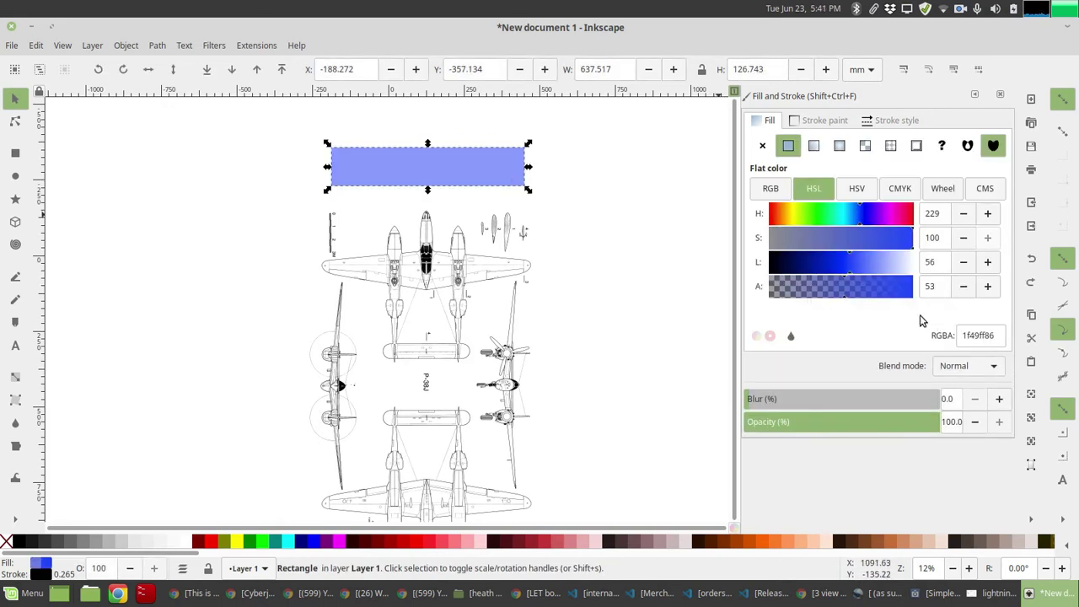
{"action": "mouse_move", "coordinate": [853, 292]}
{"action": "left_mouse_down"}
{"action": "mouse_move", "coordinate": [908, 304]}
{"action": "mouse_move", "coordinate": [855, 306]}
{"action": "left_mouse_up"}
{"action": "left_click", "coordinate": [671, 253]}
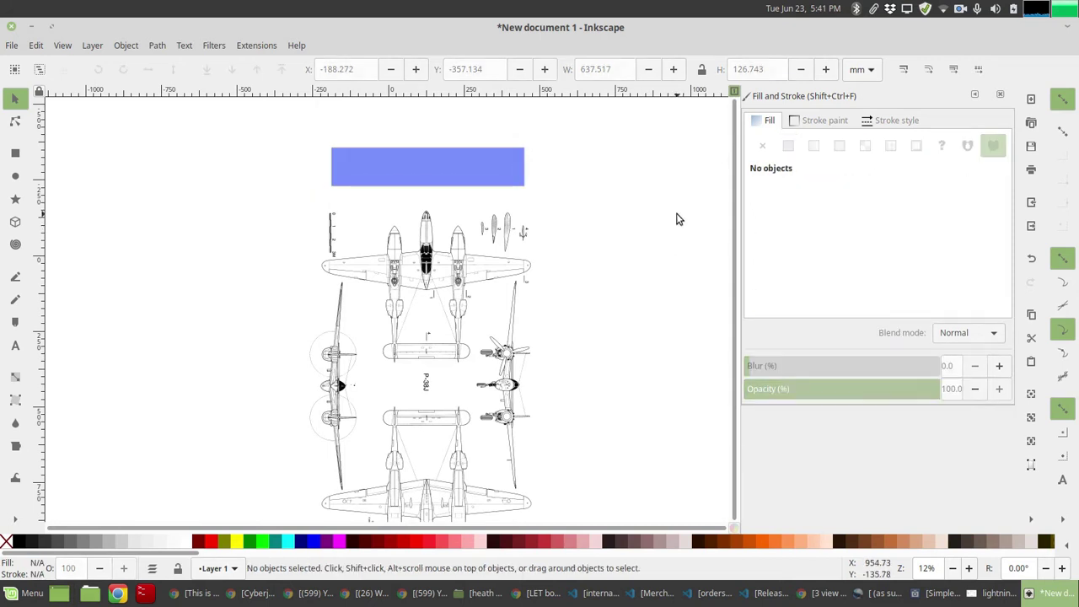
- Move the blue rectangle down over the plane's wing and reselect it
{"action": "left_click", "coordinate": [497, 175]}
{"action": "mouse_move", "coordinate": [482, 175]}
{"action": "left_mouse_down"}
{"action": "mouse_move", "coordinate": [484, 263]}
{"action": "mouse_move", "coordinate": [476, 183]}
{"action": "left_mouse_up"}
{"action": "key", "text": "Escape"}
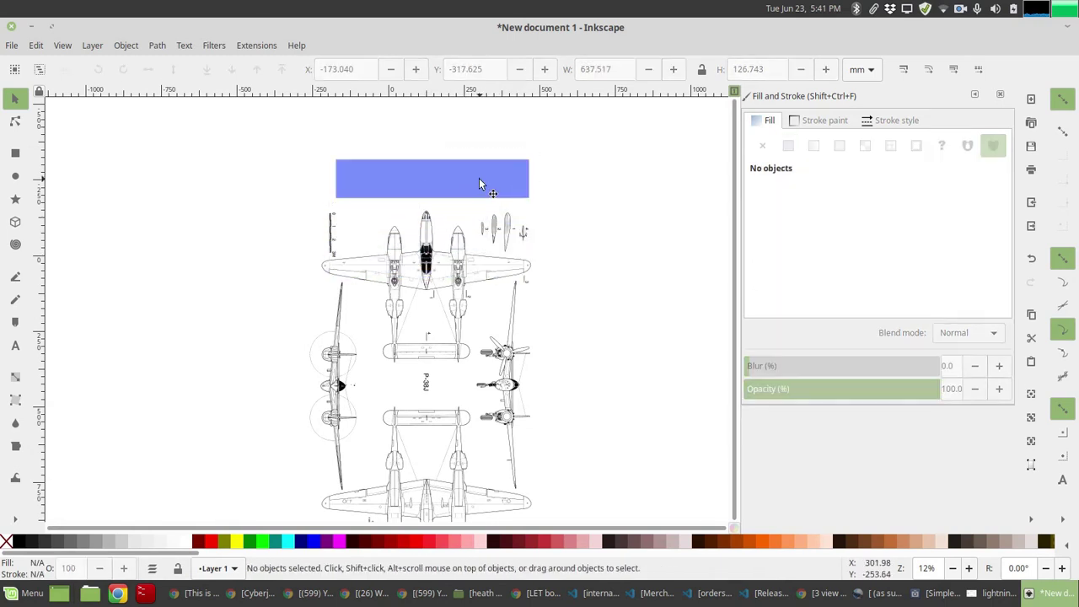
{"action": "left_click", "coordinate": [479, 179]}
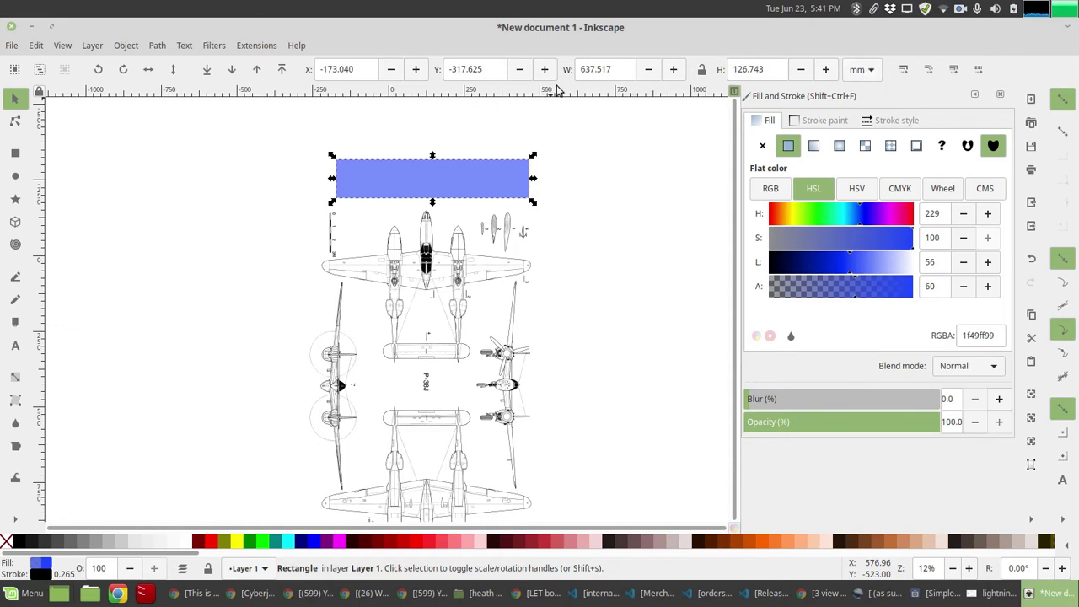
- Switch the toolbar units to inches and set the rectangle width to 13 in
{"action": "left_click", "coordinate": [856, 69]}
{"action": "left_click", "coordinate": [867, 91]}
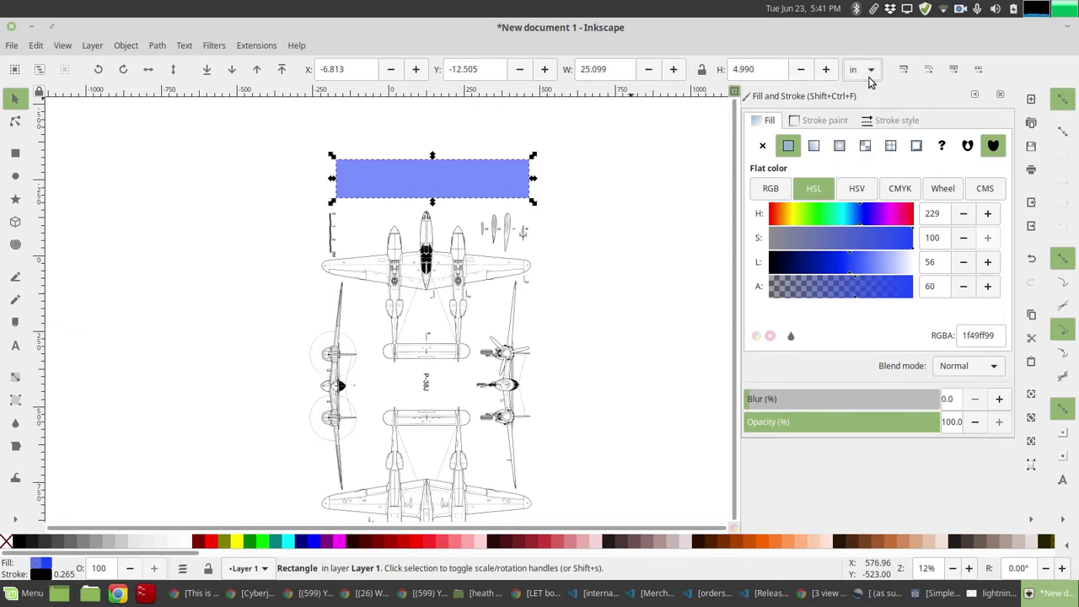
{"action": "left_click", "coordinate": [867, 76]}
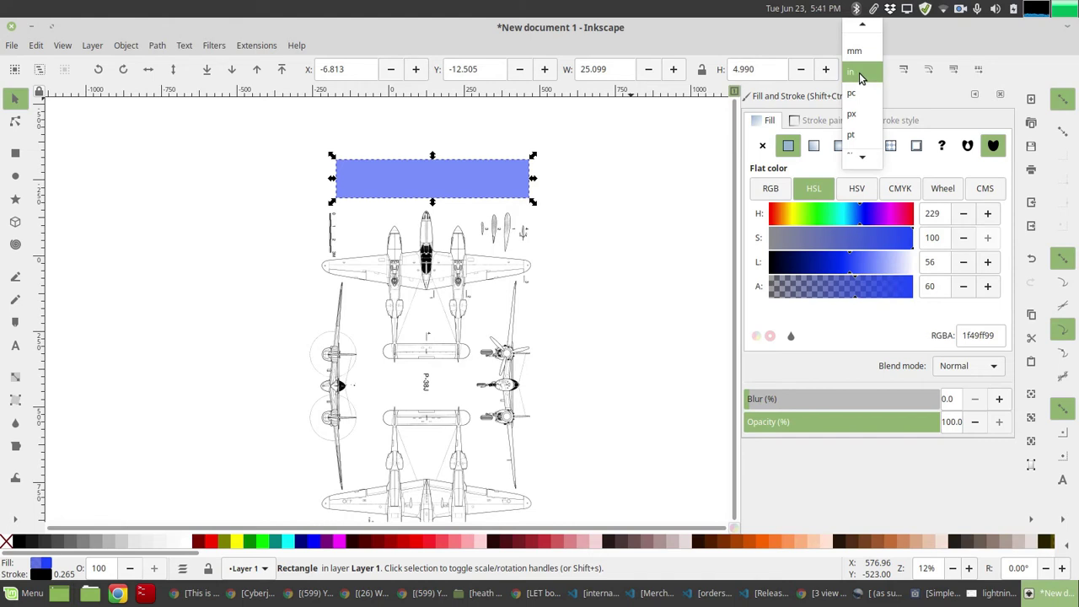
{"action": "left_click", "coordinate": [859, 73]}
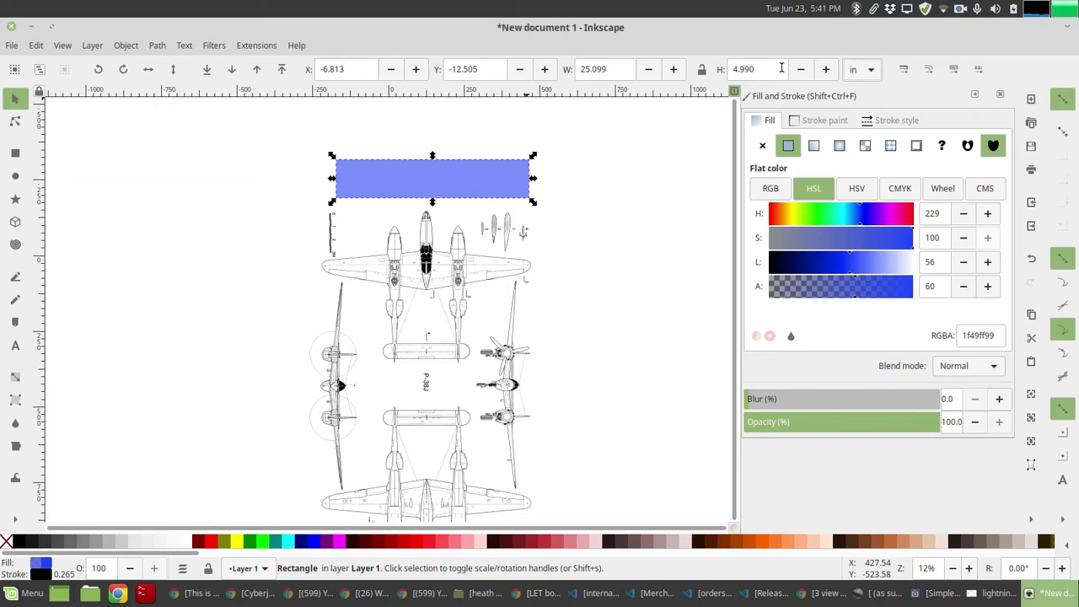
{"action": "triple_click", "coordinate": [613, 69]}
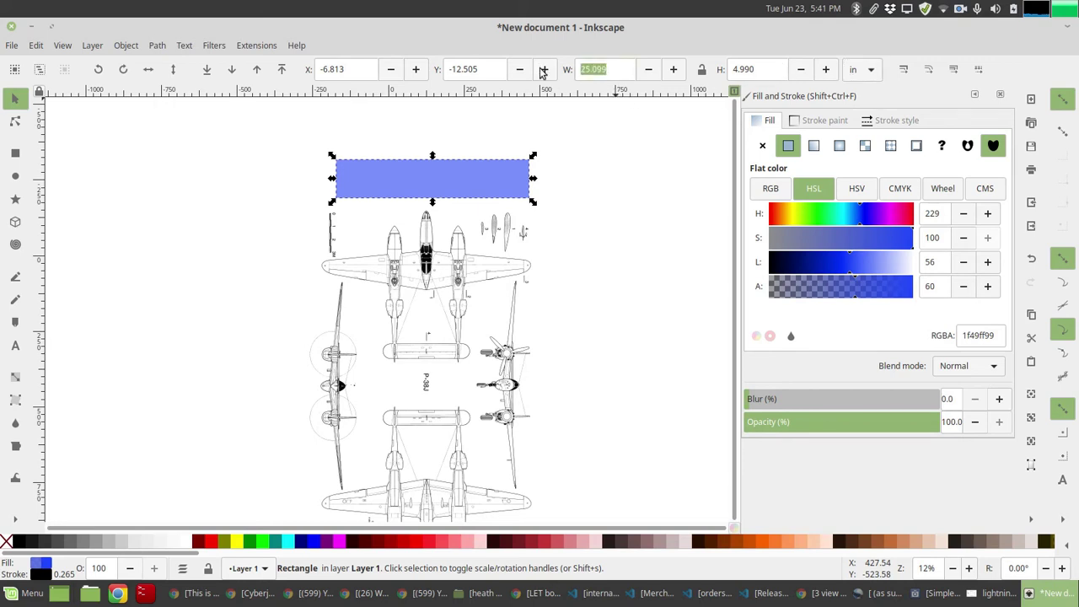
{"action": "type", "text": "13"}
{"action": "key", "text": "Return"}
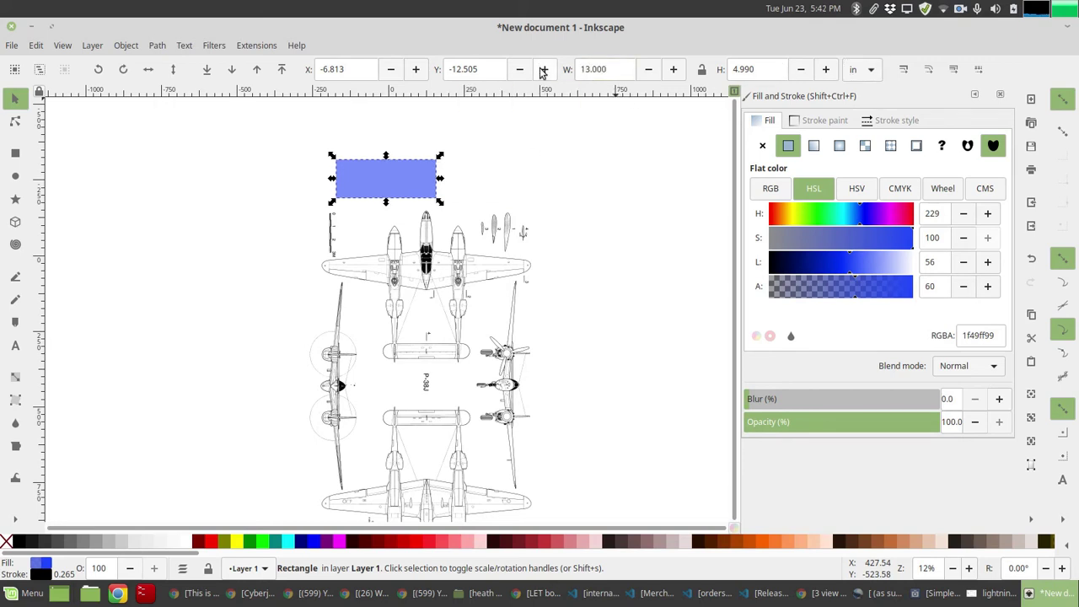
- Move the rectangle toward the wing and undo an unwanted blueprint resize
{"action": "mouse_move", "coordinate": [380, 181]}
{"action": "left_mouse_down"}
{"action": "mouse_move", "coordinate": [420, 187]}
{"action": "mouse_move", "coordinate": [407, 175]}
{"action": "mouse_move", "coordinate": [363, 252]}
{"action": "mouse_move", "coordinate": [393, 264]}
{"action": "left_mouse_up"}
{"action": "left_click", "coordinate": [494, 358]}
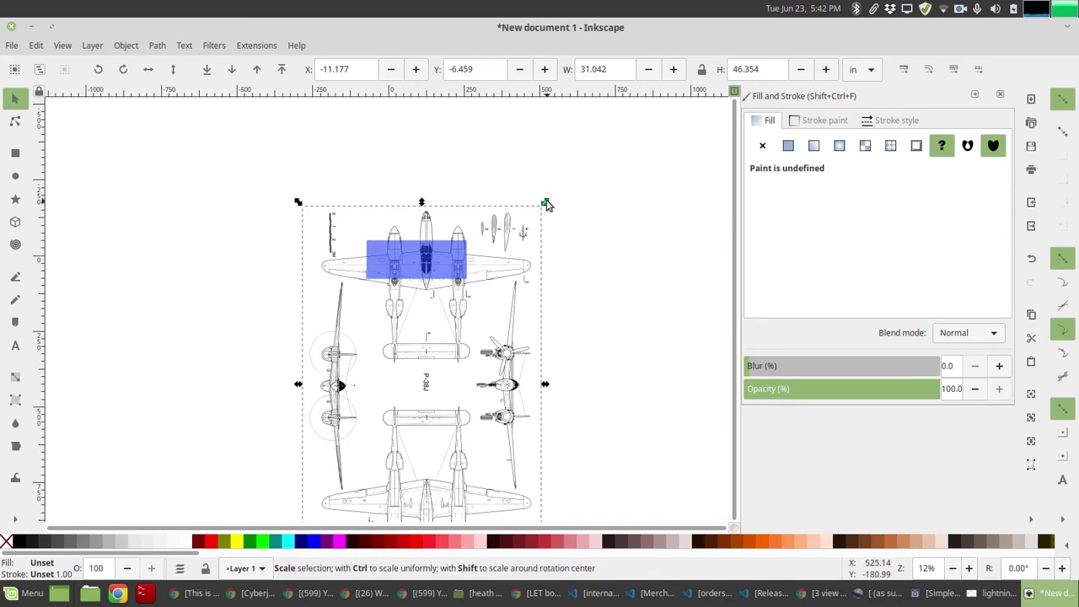
{"action": "left_click_drag", "start_coordinate": [544, 205], "coordinate": [552, 183]}
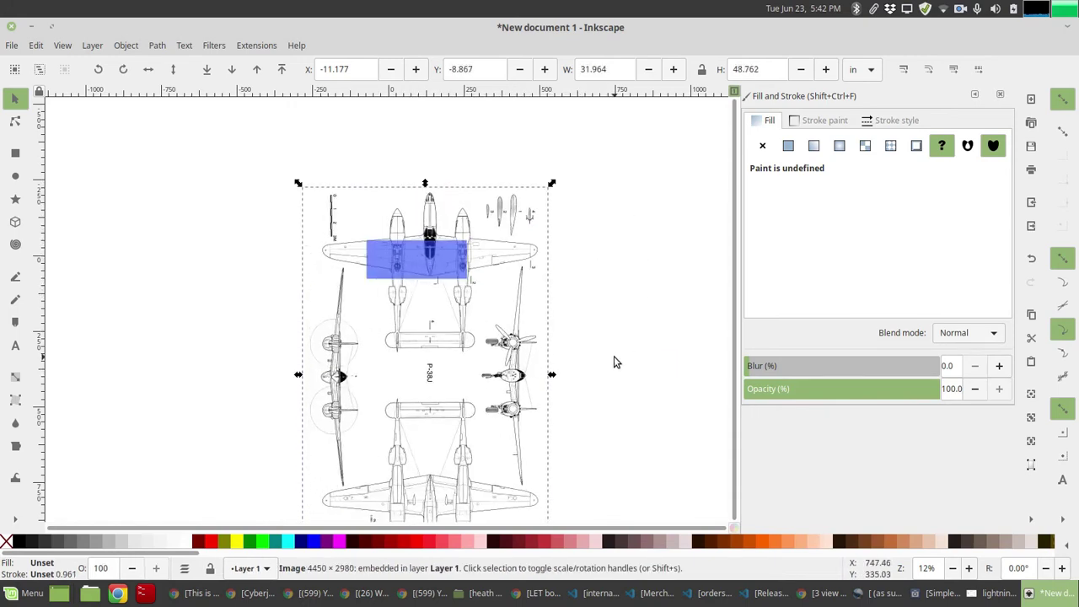
{"action": "key", "text": "ctrl+z"}
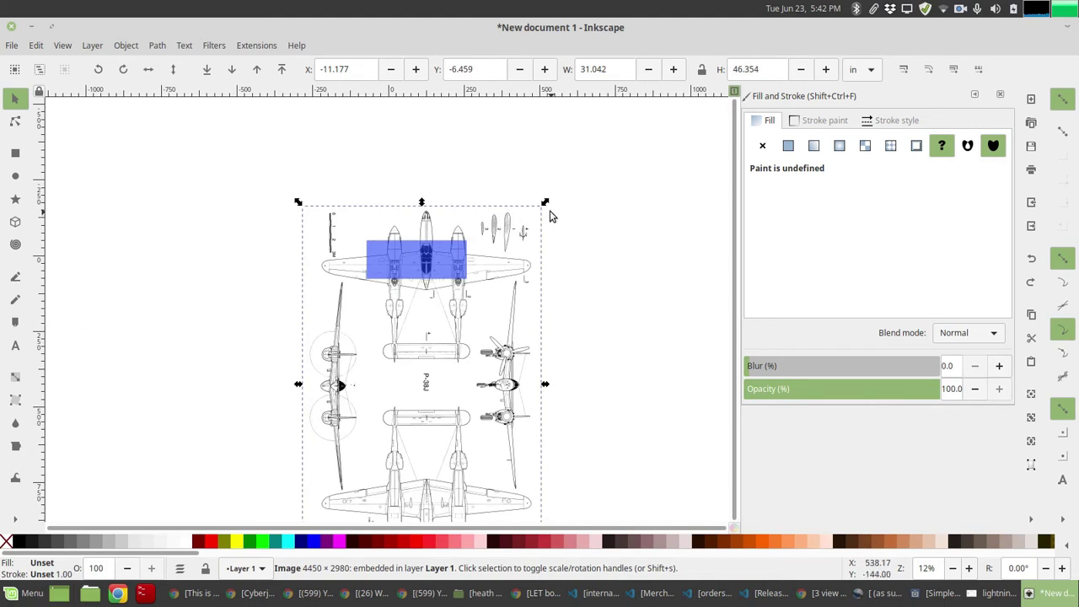
- Scale the blueprint proportionally to about 14.709 × 21.964 in and move it under the rectangle
{"action": "key", "text": "ctrl"}
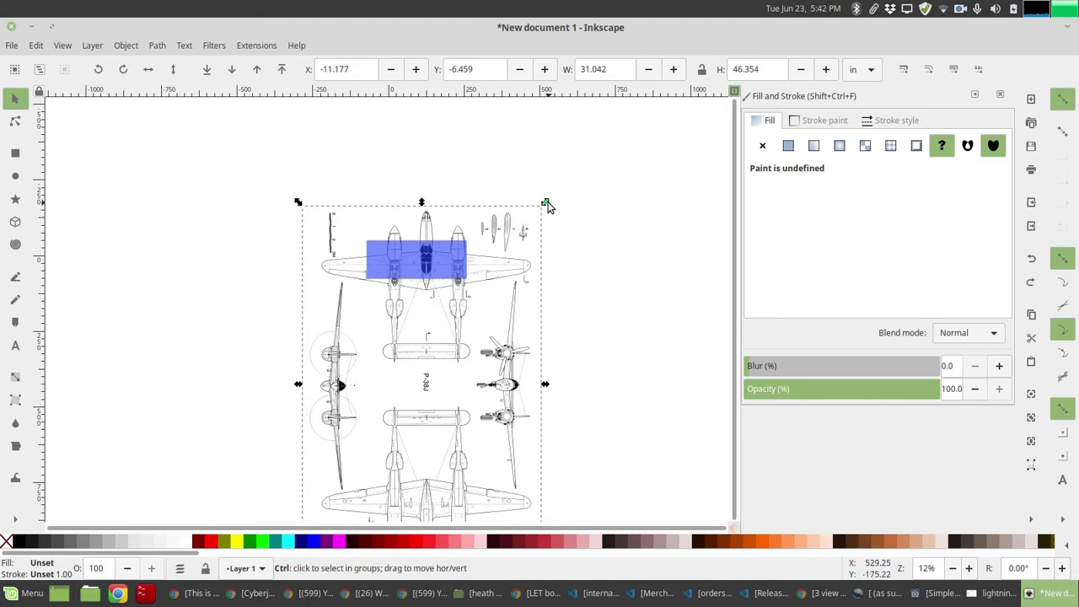
{"action": "left_click_drag", "start_coordinate": [546, 204], "coordinate": [439, 354]}
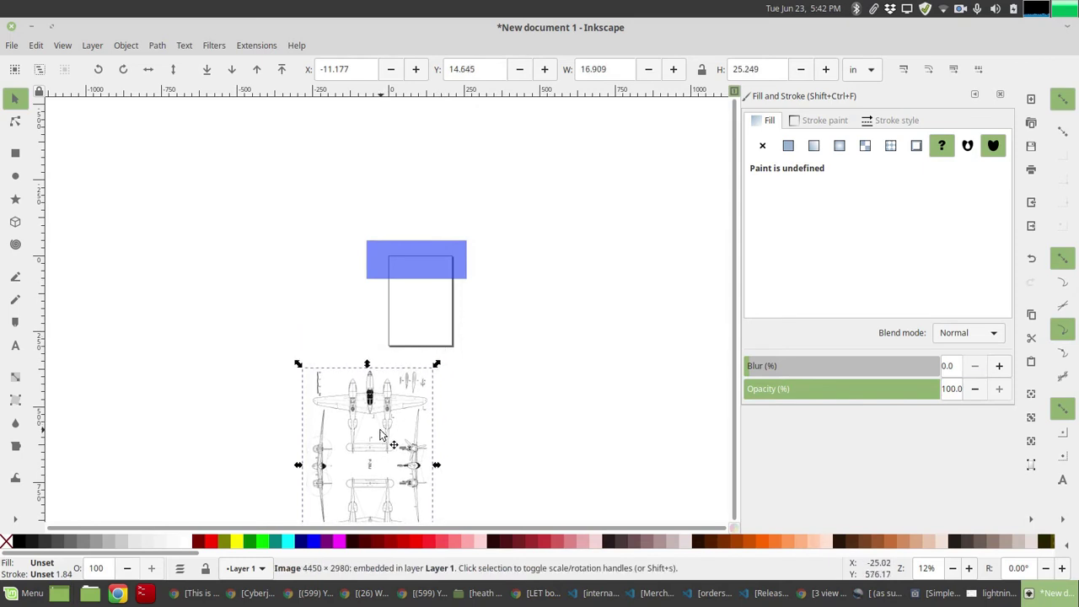
{"action": "left_click_drag", "start_coordinate": [384, 427], "coordinate": [438, 282]}
{"action": "left_click_drag", "start_coordinate": [489, 223], "coordinate": [475, 235]}
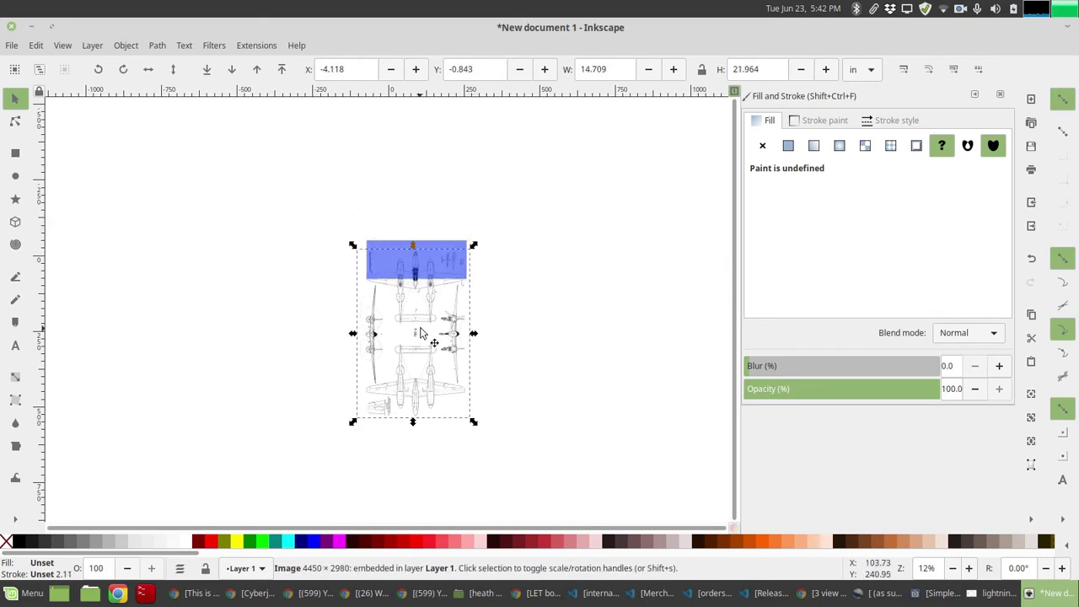
- Line the top view up under the rectangle and enlarge the blueprint slightly
{"action": "left_click_drag", "start_coordinate": [430, 331], "coordinate": [433, 285]}
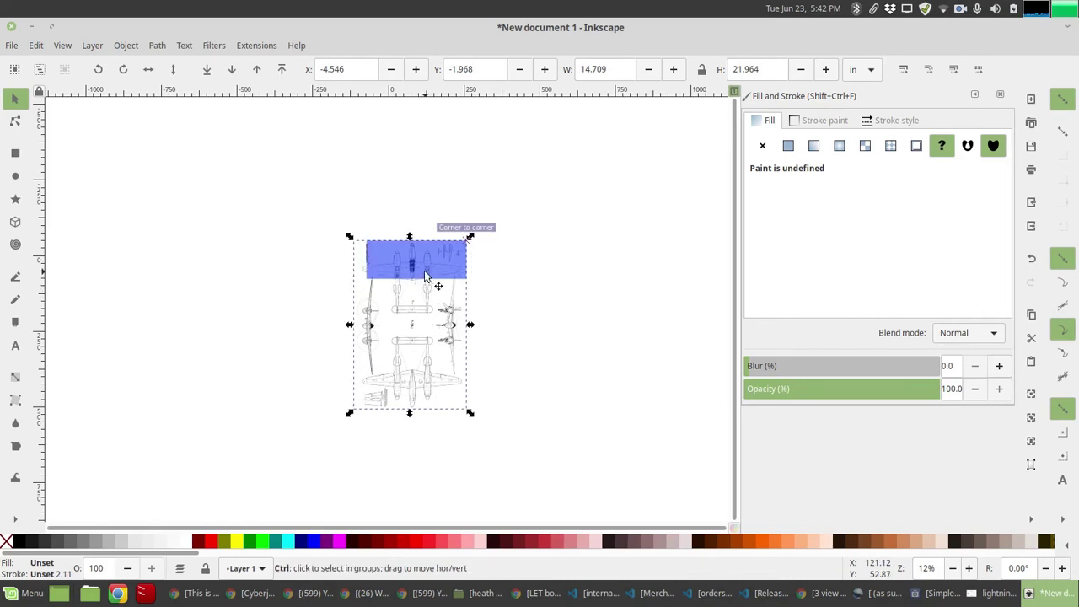
{"action": "scroll", "coordinate": [435, 287], "scroll_direction": "up", "scroll_amount": 5}
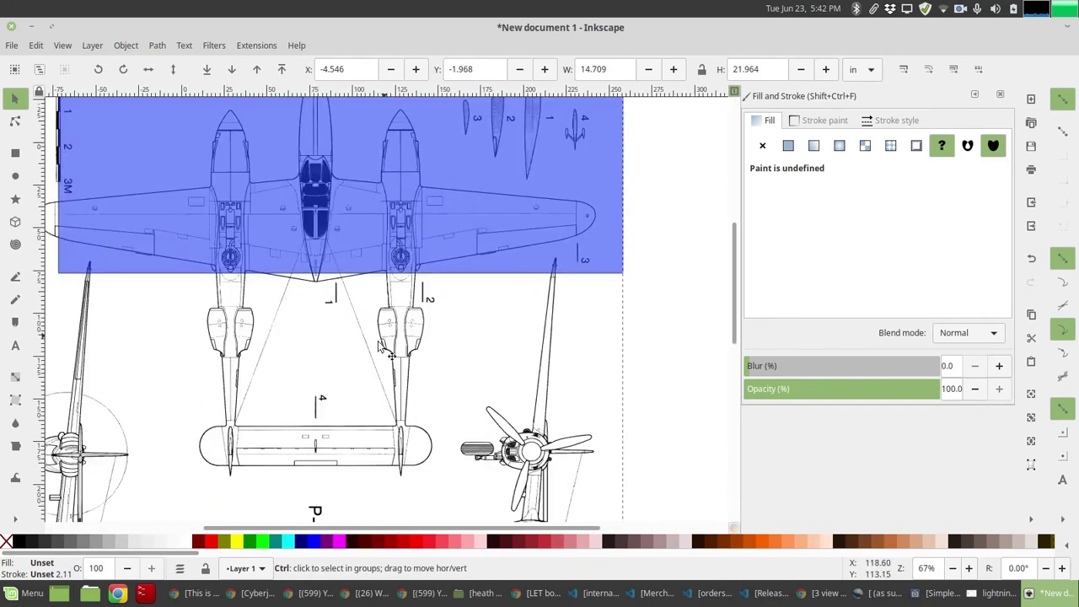
{"action": "mouse_move", "coordinate": [381, 348]}
{"action": "left_mouse_down"}
{"action": "mouse_move", "coordinate": [374, 356]}
{"action": "mouse_move", "coordinate": [381, 343]}
{"action": "left_mouse_up"}
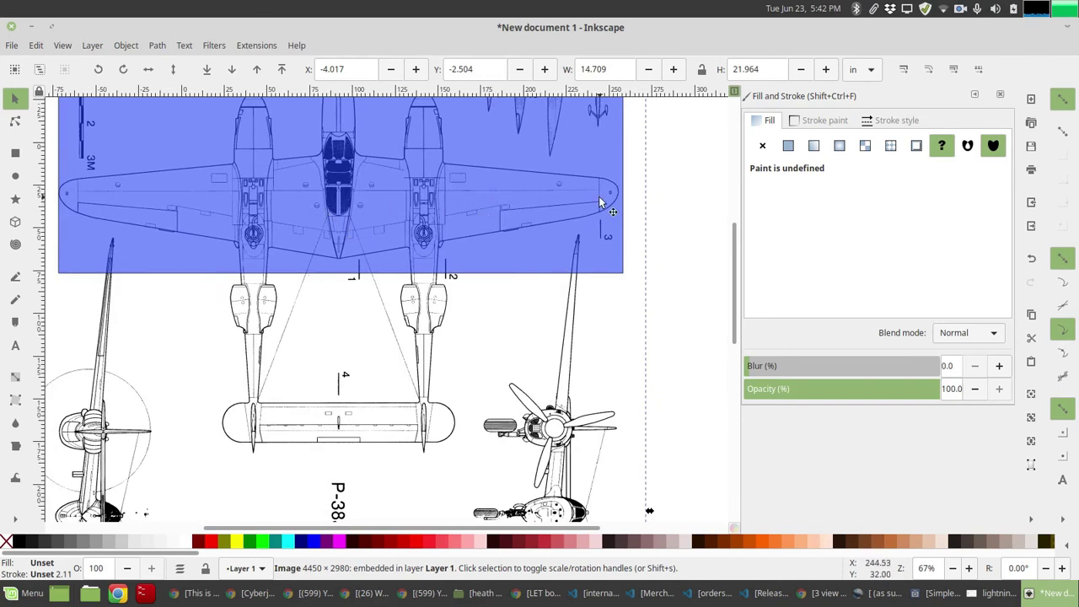
{"action": "scroll", "coordinate": [618, 295], "scroll_direction": "up", "scroll_amount": 5}
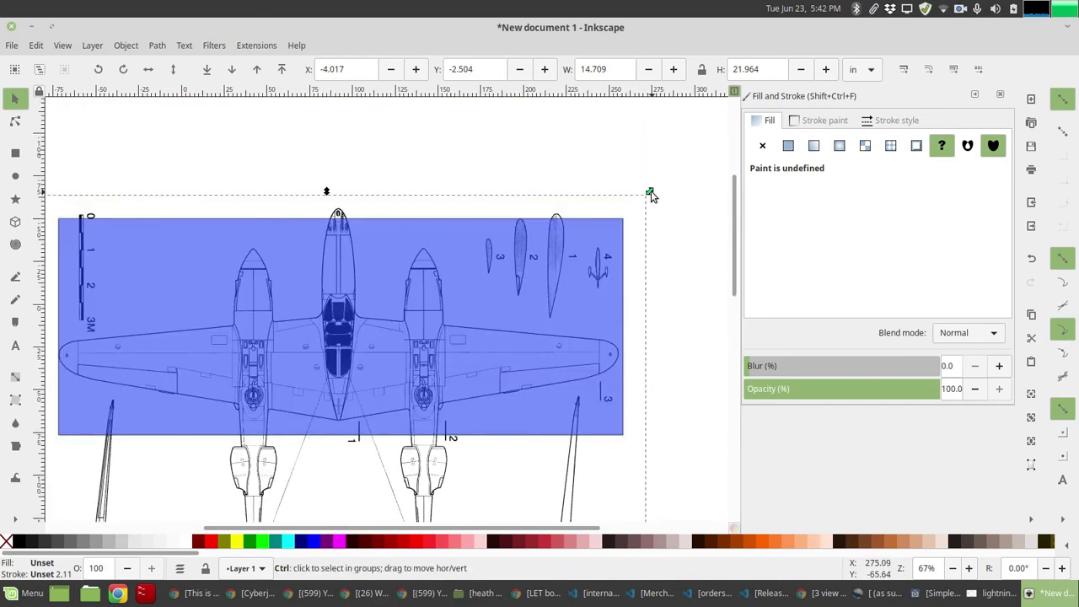
{"action": "left_click_drag", "start_coordinate": [651, 194], "coordinate": [666, 192]}
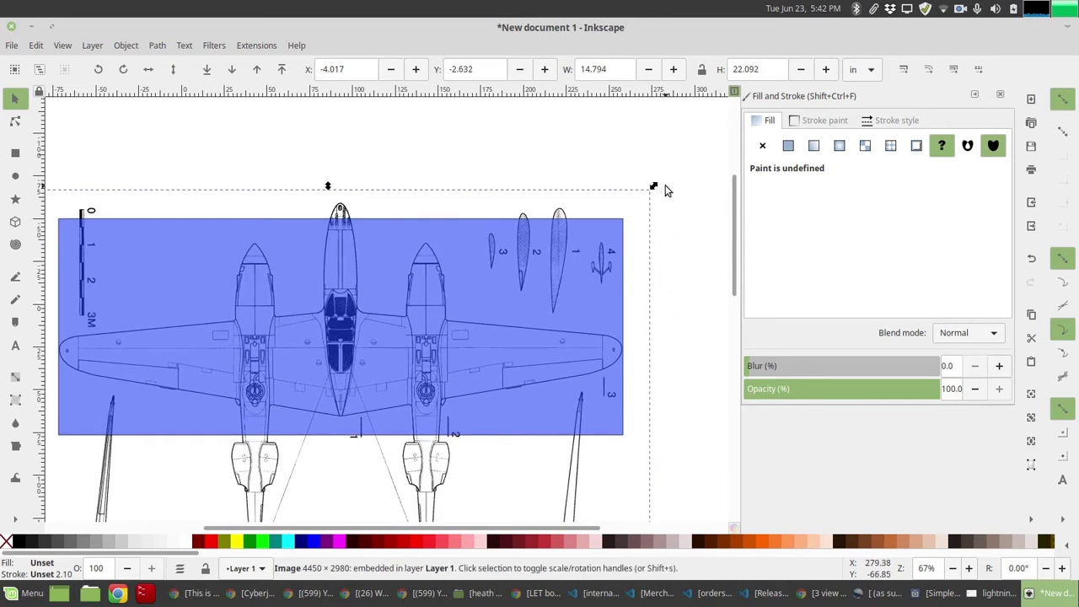
{"action": "left_click", "coordinate": [666, 255]}
- Fine-tune the blueprint to 14.793 × 22.090 in at high zoom, then select the rectangle
{"action": "scroll", "coordinate": [510, 379], "scroll_direction": "down", "scroll_amount": 3}
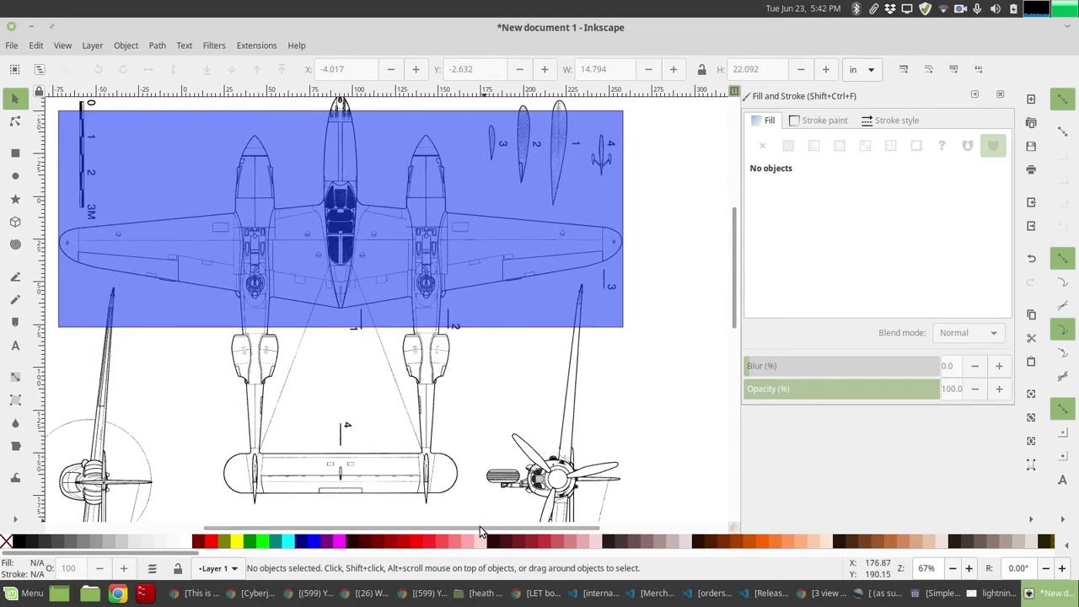
{"action": "left_click_drag", "start_coordinate": [479, 526], "coordinate": [549, 534]}
{"action": "scroll", "coordinate": [494, 233], "scroll_direction": "up", "scroll_amount": 8}
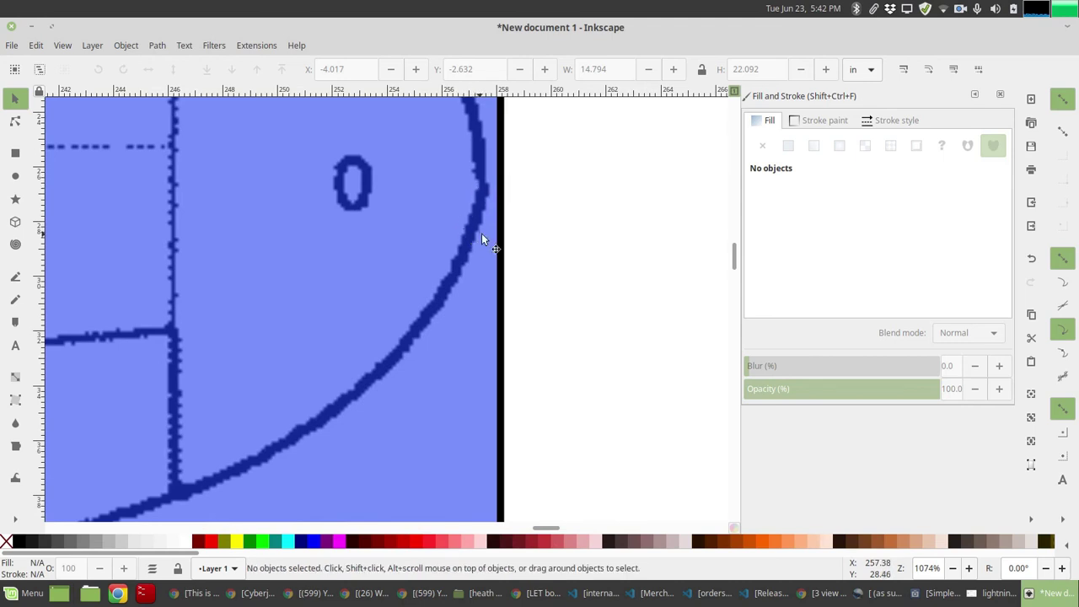
{"action": "scroll", "coordinate": [482, 236], "scroll_direction": "up", "scroll_amount": 5}
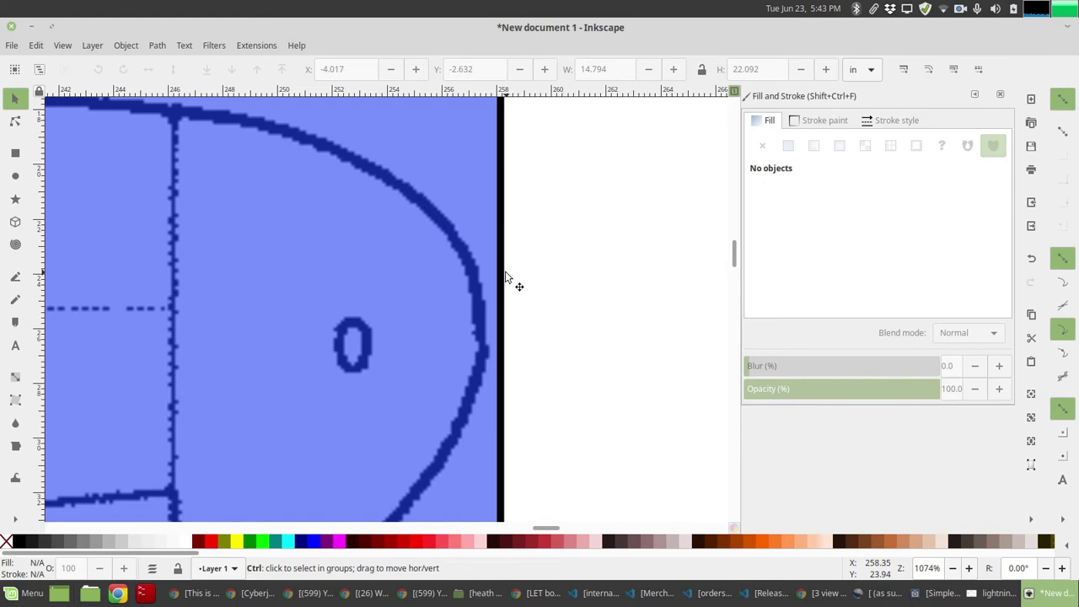
{"action": "scroll", "coordinate": [505, 281], "scroll_direction": "down", "scroll_amount": 9}
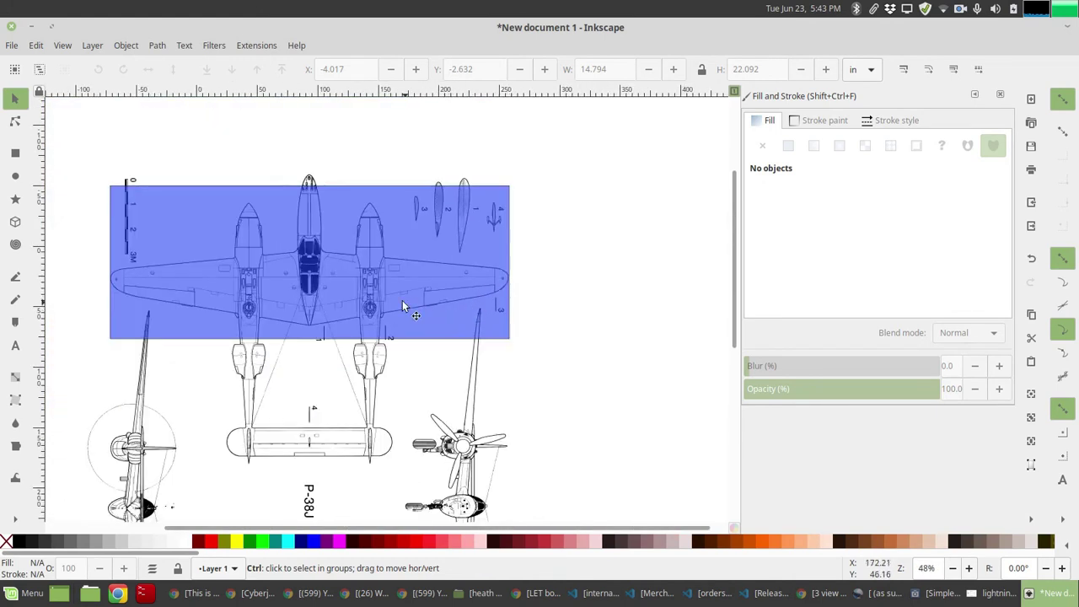
{"action": "left_click", "coordinate": [481, 241]}
{"action": "left_click", "coordinate": [516, 251]}
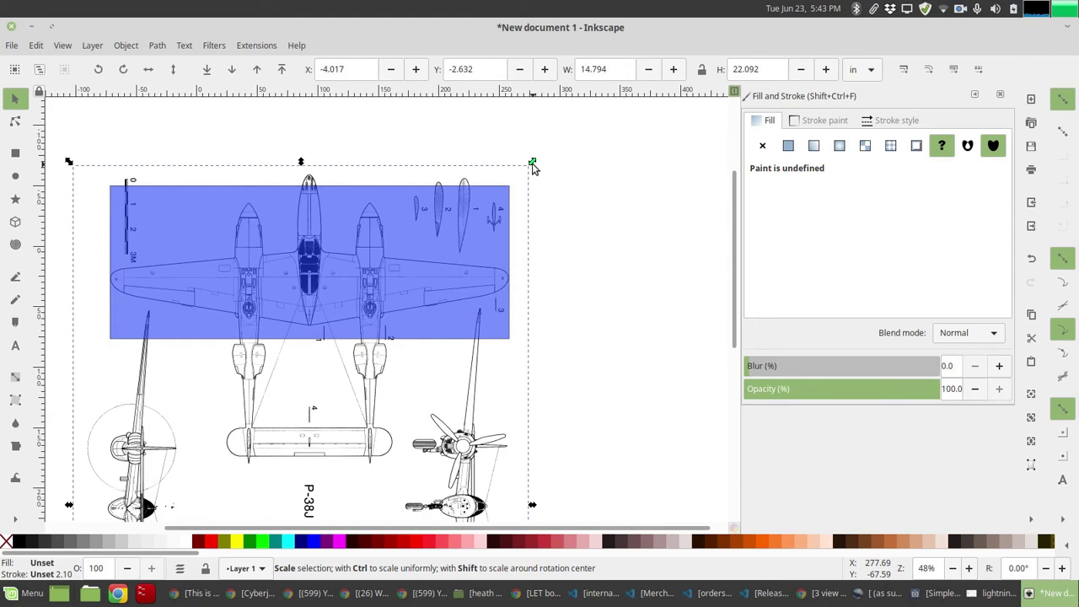
{"action": "left_click_drag", "start_coordinate": [533, 162], "coordinate": [540, 175]}
{"action": "left_click", "coordinate": [561, 197]}
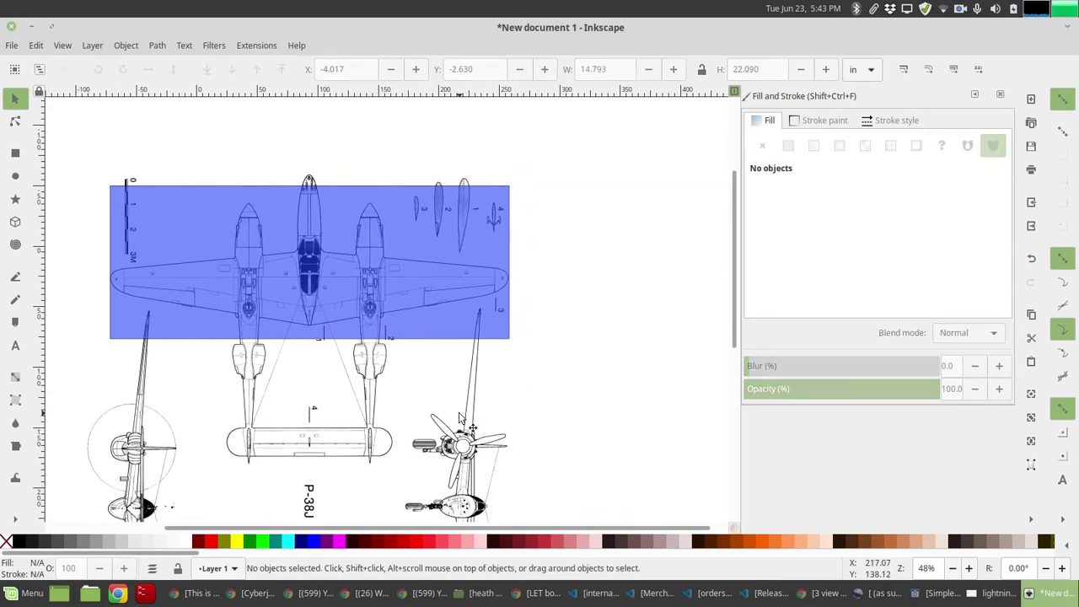
{"action": "left_click", "coordinate": [366, 259]}
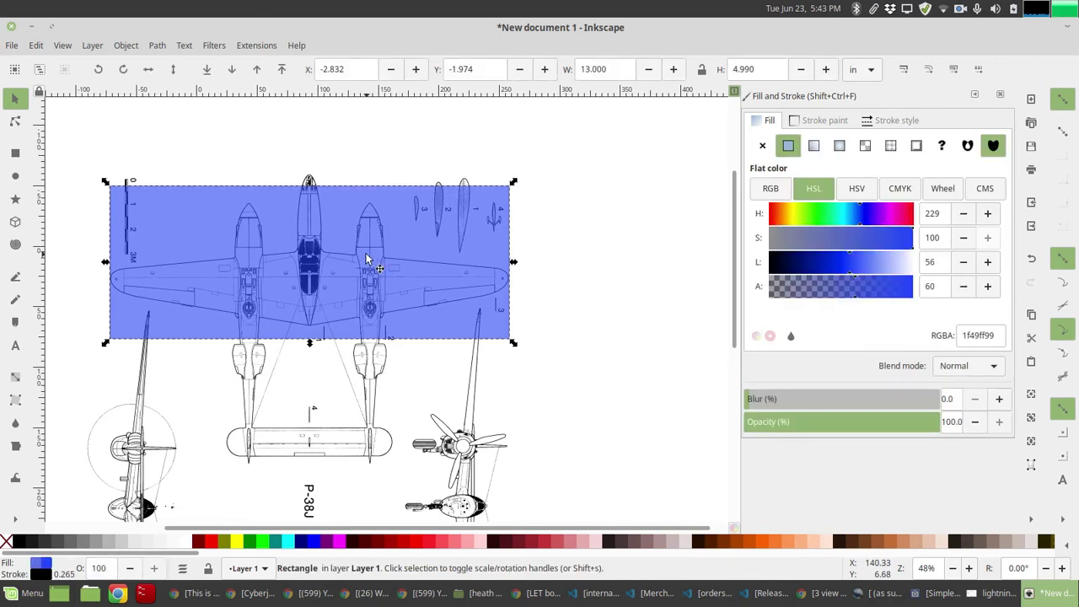
{"action": "scroll", "coordinate": [579, 328], "scroll_direction": "down", "scroll_amount": 3}
{"action": "scroll", "coordinate": [580, 332], "scroll_direction": "up", "scroll_amount": 2}
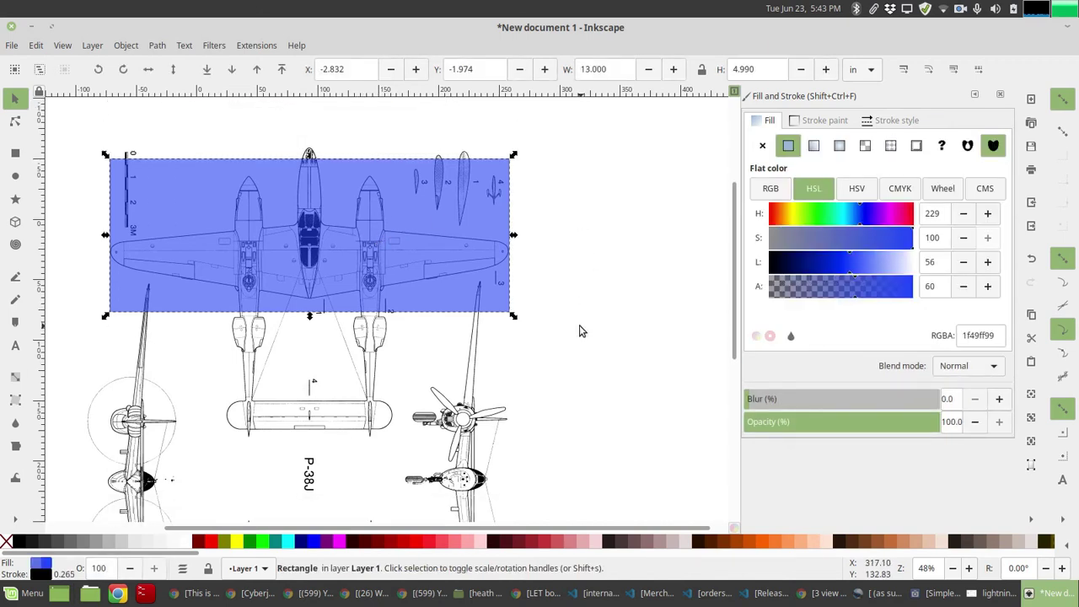
- Move the rectangle clear of the aircraft and place the blueprint left of the page at -17.170, -5.800 in
{"action": "scroll", "coordinate": [566, 333], "scroll_direction": "down", "scroll_amount": 4}
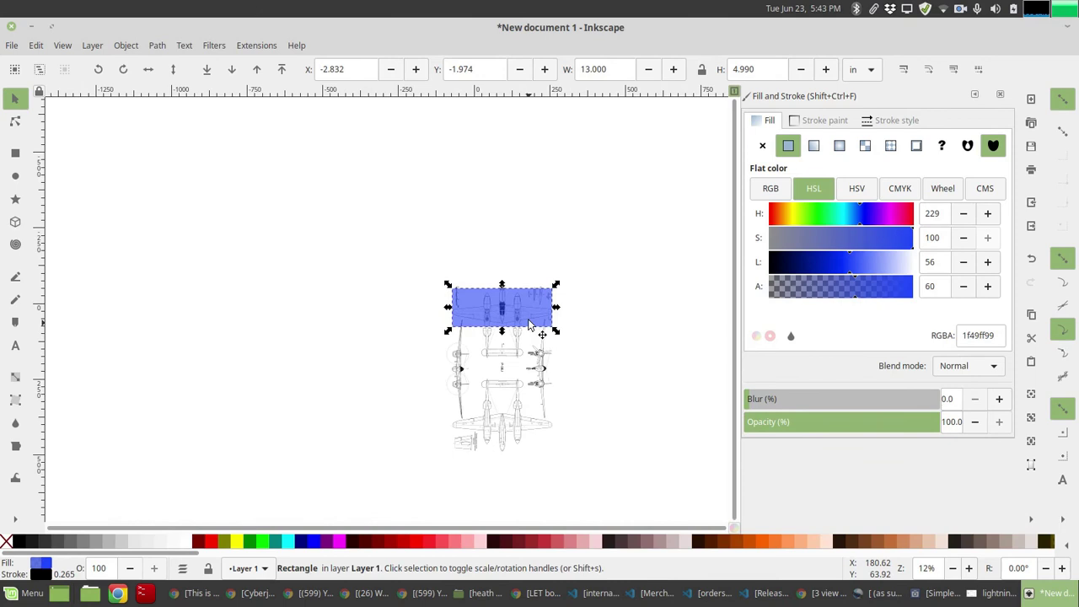
{"action": "left_click_drag", "start_coordinate": [536, 308], "coordinate": [510, 175]}
{"action": "left_click_drag", "start_coordinate": [516, 368], "coordinate": [388, 361]}
{"action": "left_click", "coordinate": [524, 346]}
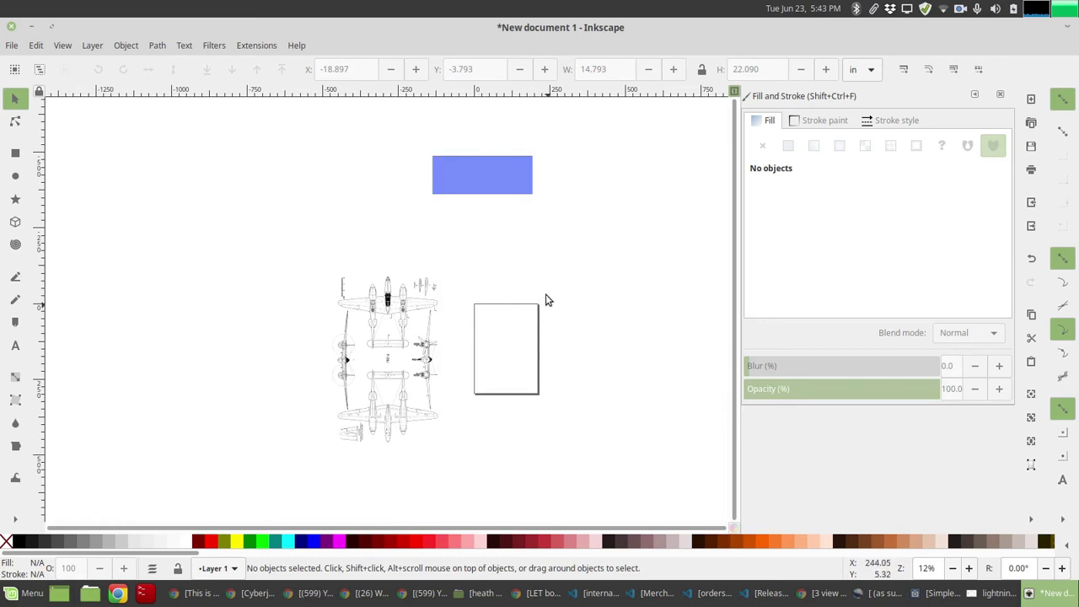
{"action": "left_click_drag", "start_coordinate": [493, 179], "coordinate": [515, 245]}
{"action": "left_click", "coordinate": [536, 360]}
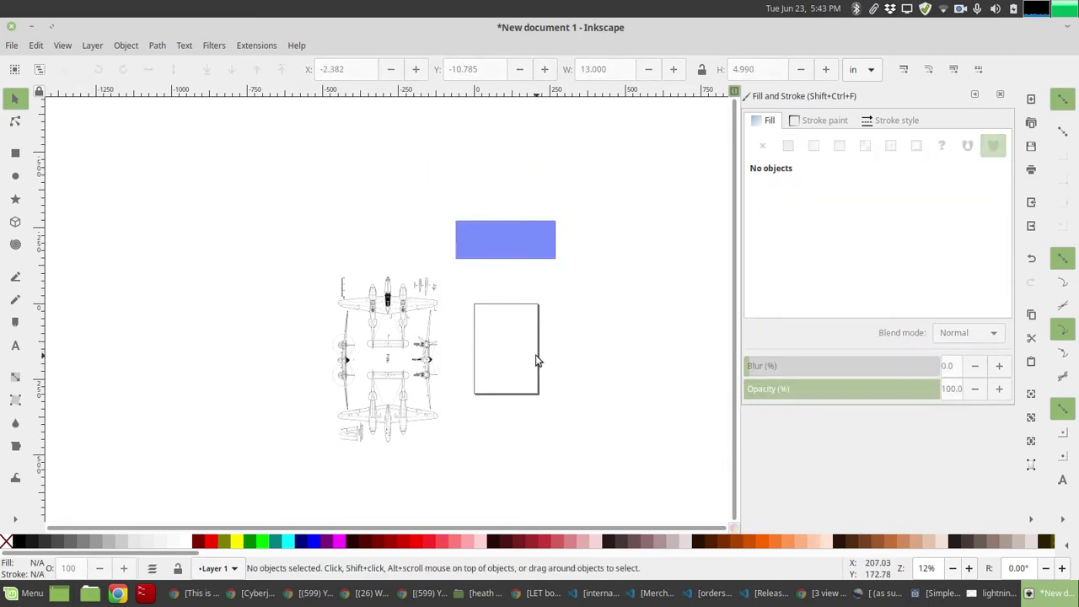
{"action": "left_click", "coordinate": [407, 340]}
{"action": "mouse_move", "coordinate": [396, 347]}
{"action": "left_mouse_down"}
{"action": "mouse_move", "coordinate": [508, 362]}
{"action": "mouse_move", "coordinate": [401, 329]}
{"action": "left_mouse_up"}
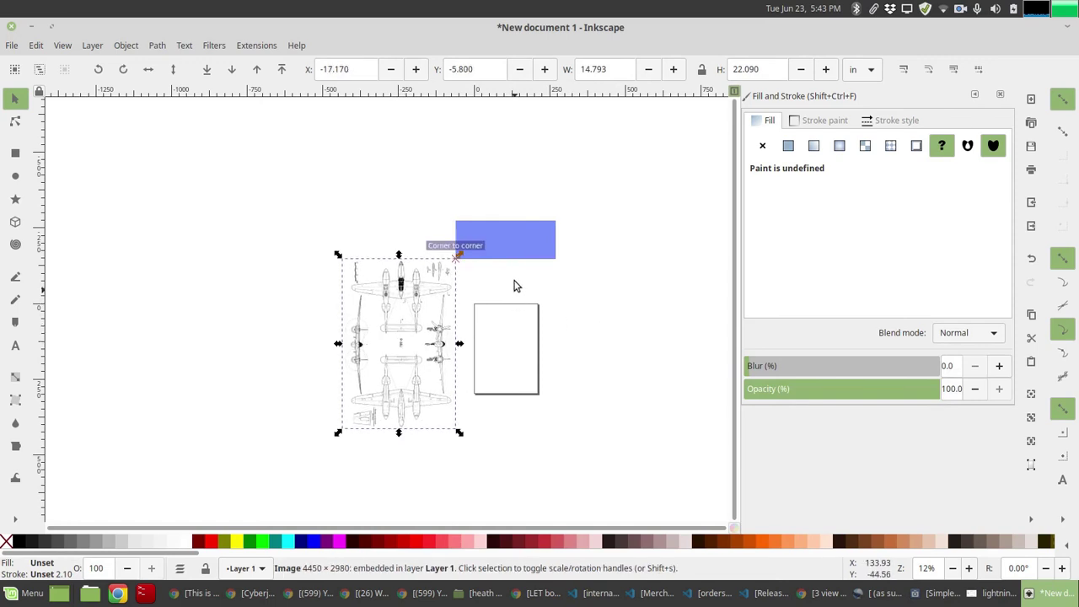
{"action": "left_click", "coordinate": [602, 280]}
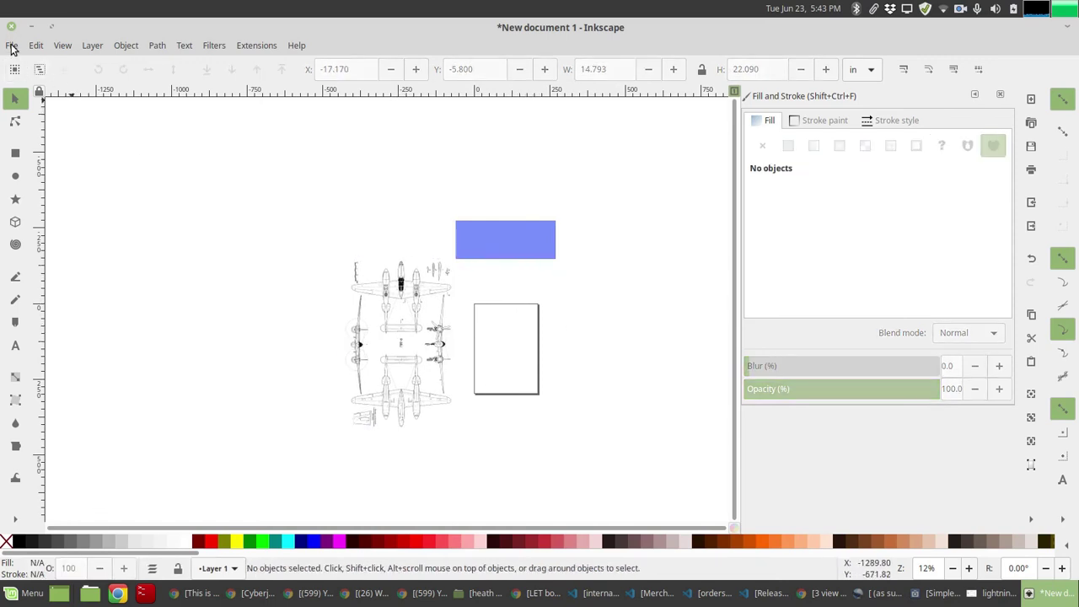
- Set the page size to A2 portrait (420 × 594 mm) in Document Properties
{"action": "left_click", "coordinate": [12, 46]}
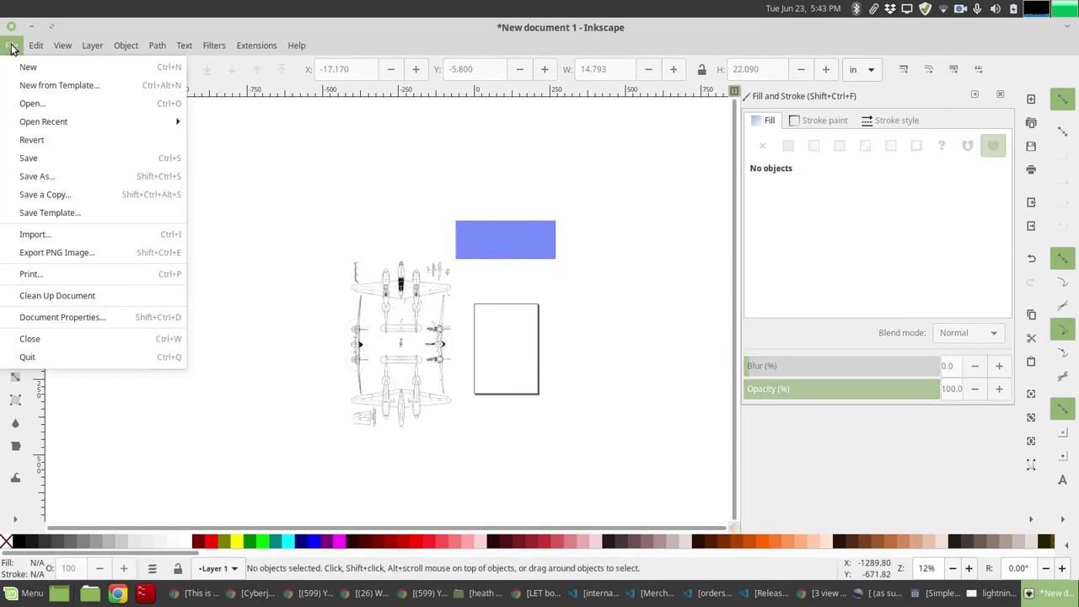
{"action": "left_click", "coordinate": [61, 319]}
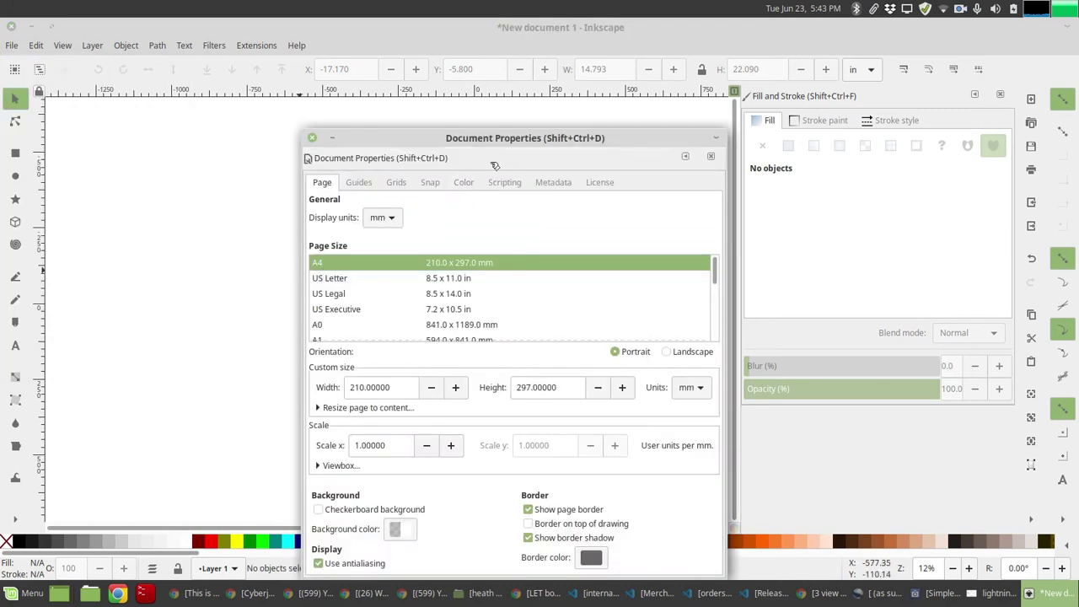
{"action": "left_click_drag", "start_coordinate": [496, 142], "coordinate": [440, 72]}
{"action": "scroll", "coordinate": [310, 234], "scroll_direction": "down", "scroll_amount": 1}
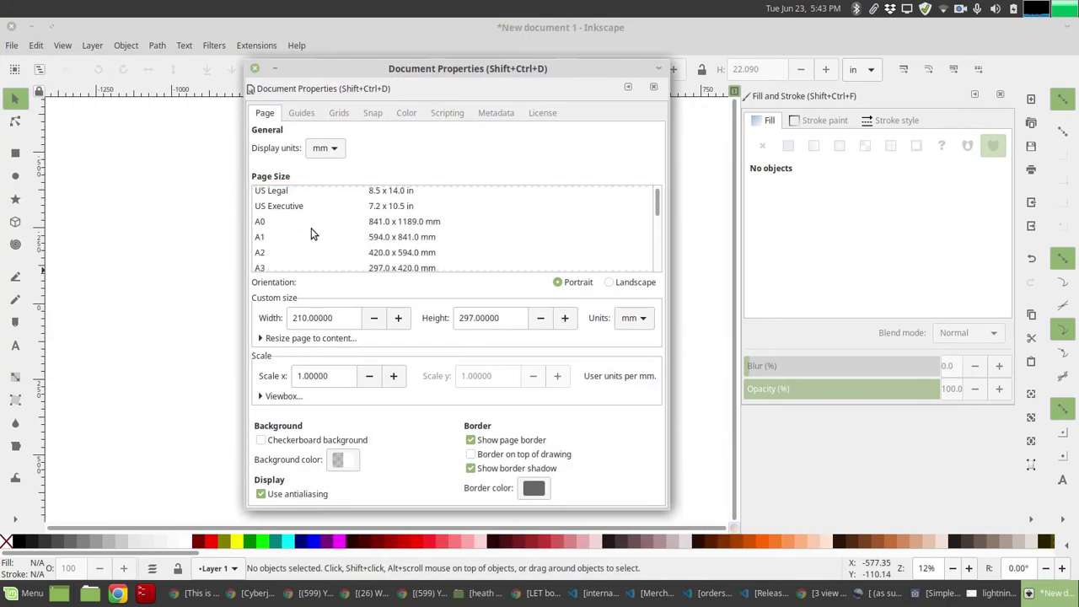
{"action": "left_click", "coordinate": [263, 254]}
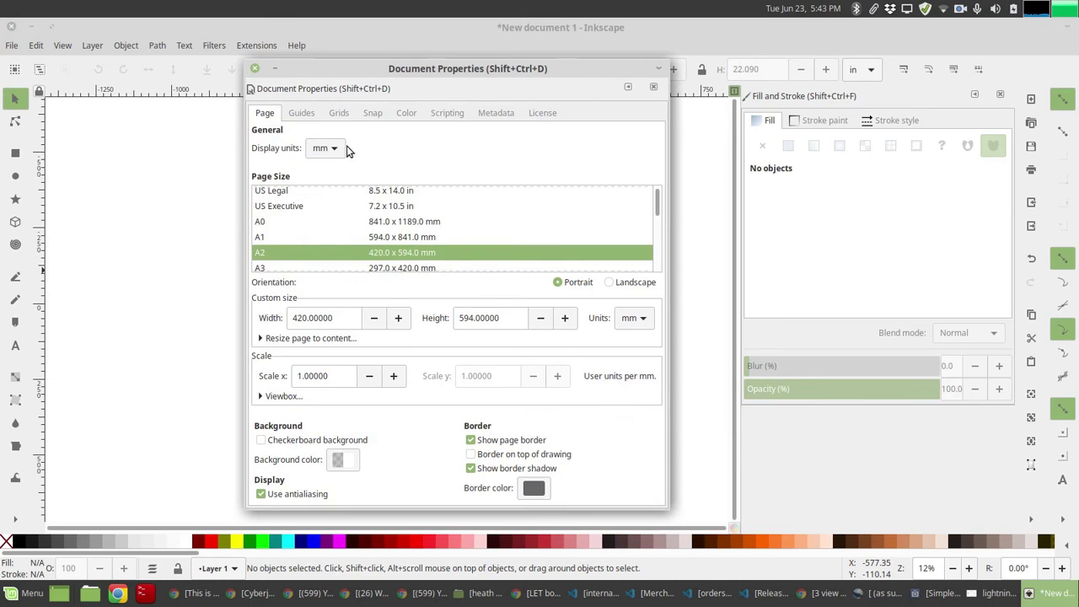
{"action": "left_click", "coordinate": [255, 69]}
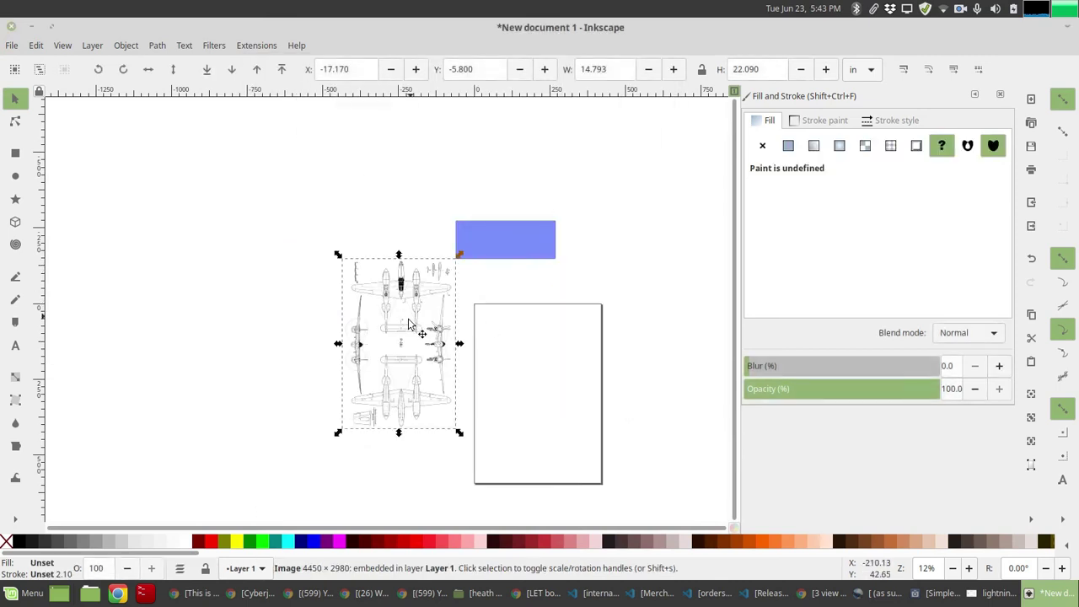
- Position the blueprint on the A2 page at about 0.709, 0.742 in, filling it top to bottom
{"action": "left_click_drag", "start_coordinate": [409, 323], "coordinate": [531, 366]}
{"action": "left_click", "coordinate": [635, 402]}
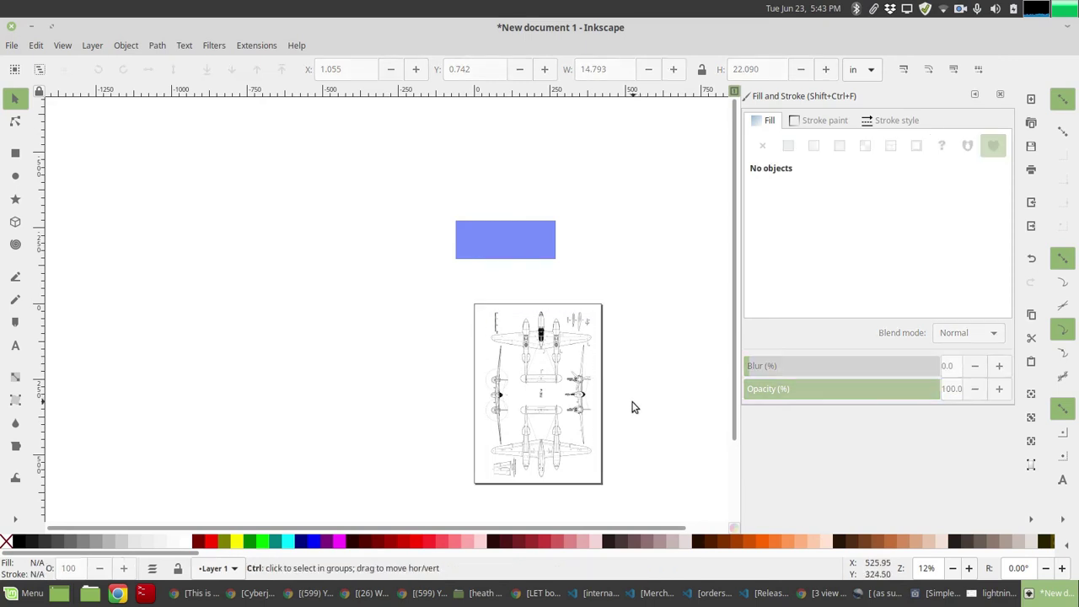
{"action": "scroll", "coordinate": [634, 408], "scroll_direction": "down", "scroll_amount": 2}
{"action": "scroll", "coordinate": [631, 405], "scroll_direction": "up", "scroll_amount": 4}
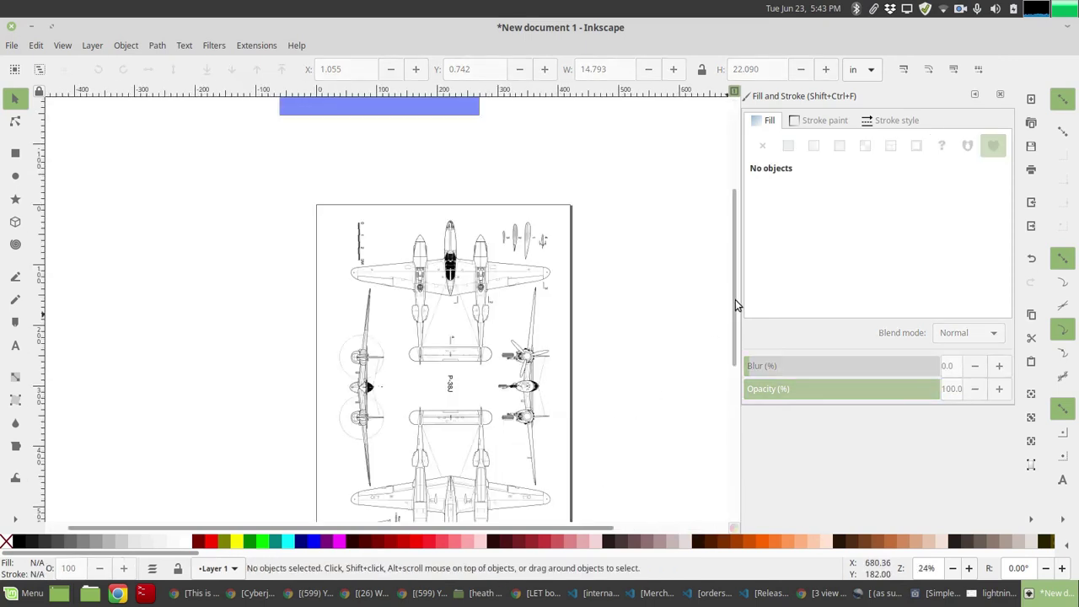
{"action": "left_click_drag", "start_coordinate": [735, 300], "coordinate": [728, 329]}
{"action": "left_click_drag", "start_coordinate": [429, 529], "coordinate": [483, 528]}
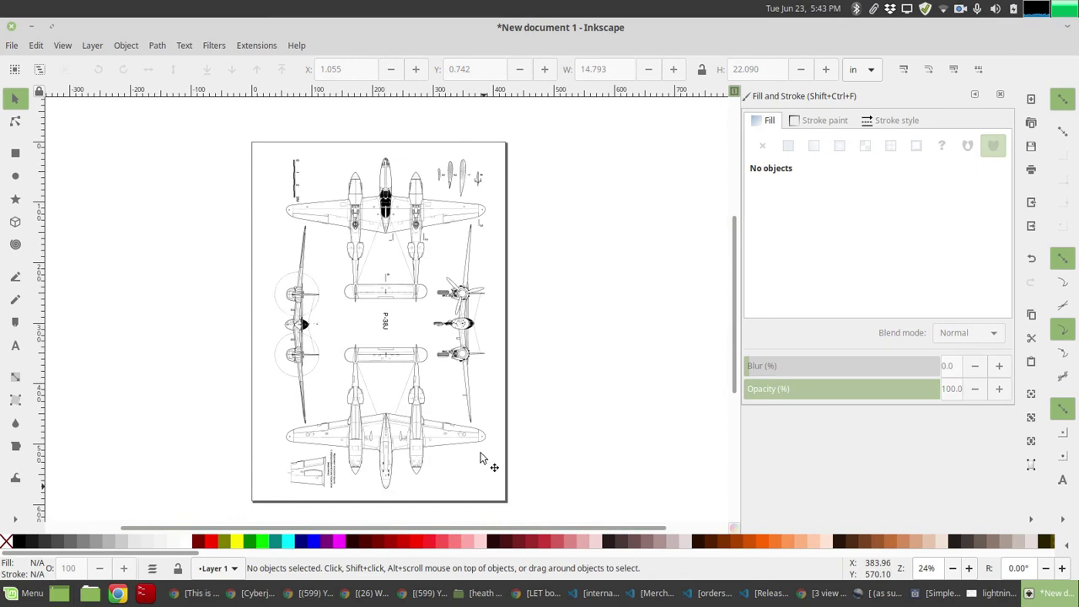
{"action": "left_click", "coordinate": [421, 340]}
{"action": "left_click_drag", "start_coordinate": [419, 340], "coordinate": [413, 334]}
{"action": "key", "text": "Escape"}
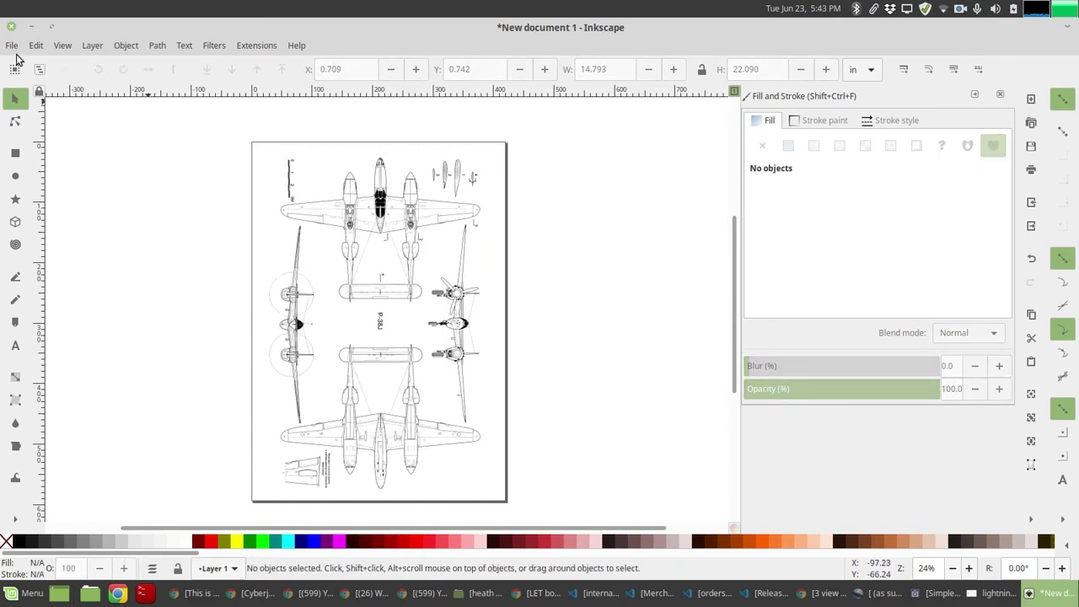
- Save the drawing on the Desktop, renaming it from 'drawing' to 'lightning' (lightning.svg)
{"action": "left_click", "coordinate": [13, 45]}
{"action": "left_click", "coordinate": [12, 159]}
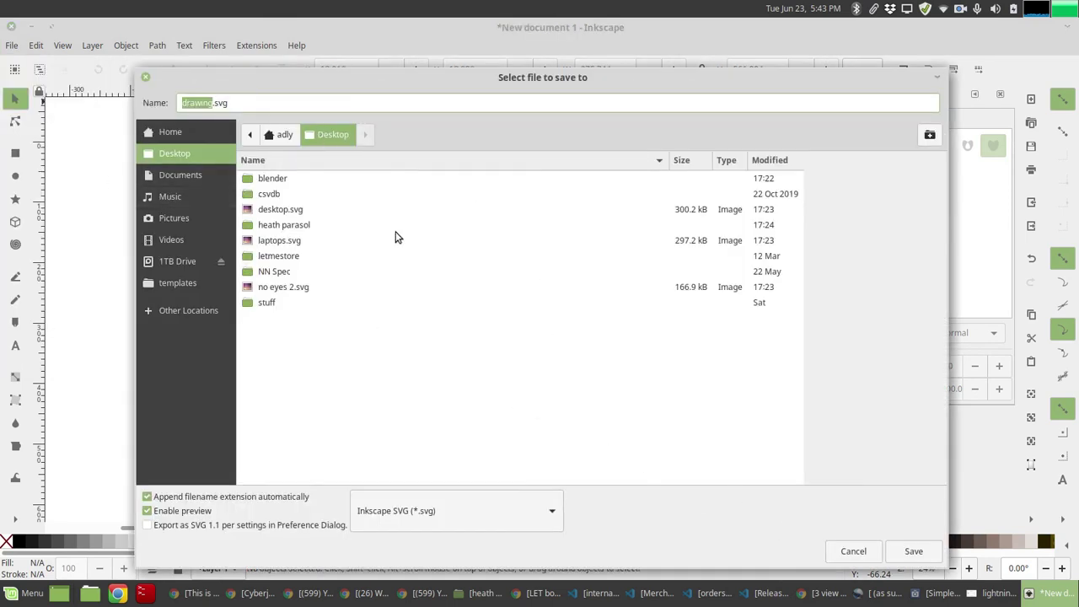
{"action": "double_click", "coordinate": [193, 104]}
{"action": "type", "text": "la"}
{"action": "key", "text": "BackSpace"}
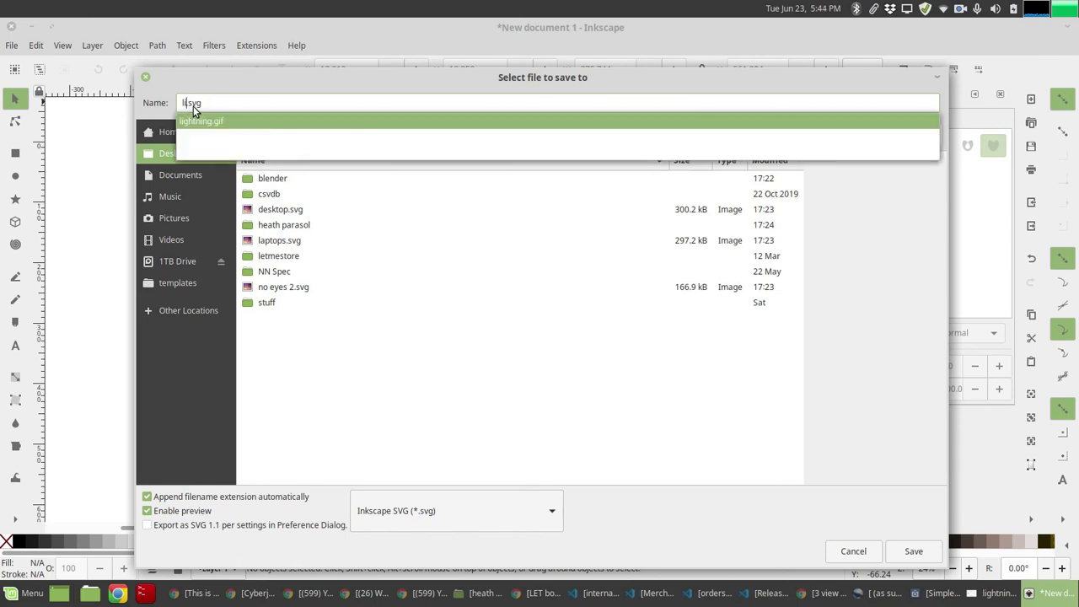
{"action": "type", "text": "ig"}
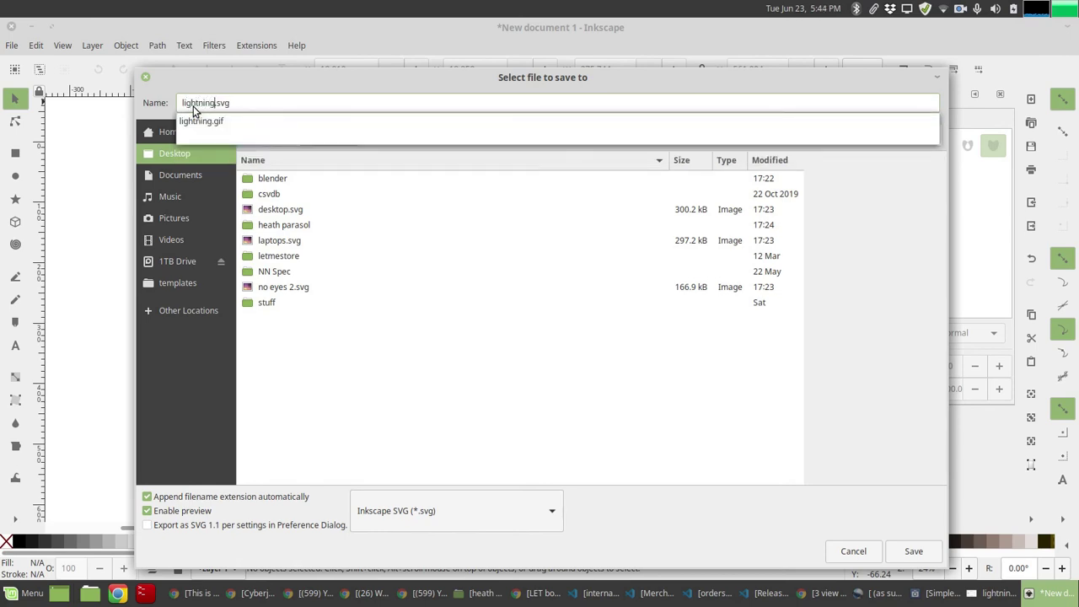
{"action": "type", "text": "htning"}
{"action": "left_click", "coordinate": [914, 552]}
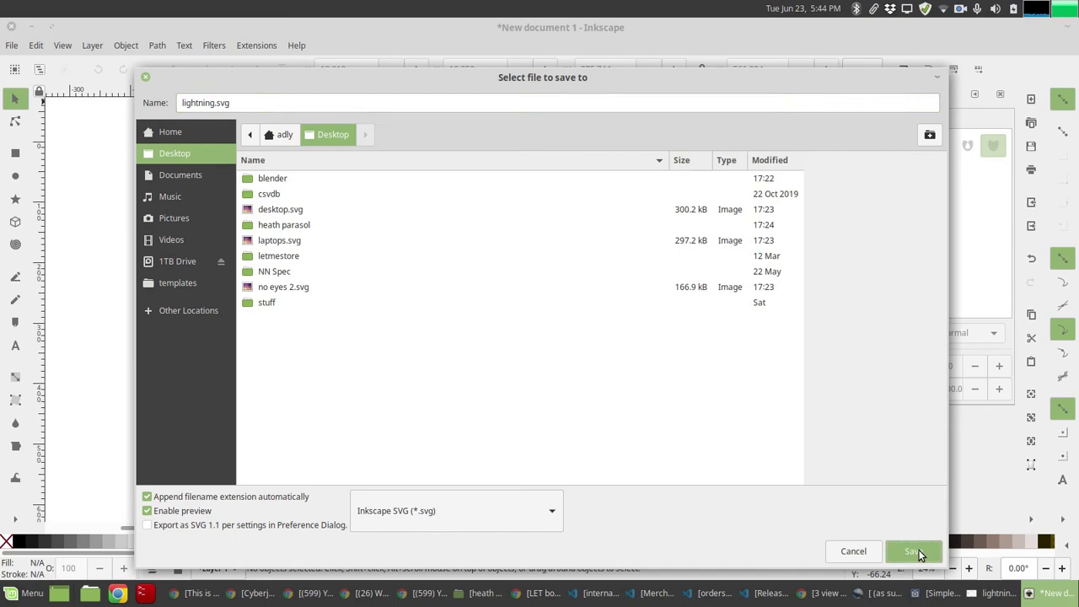
- Minimize and restore Inkscape, scroll over the blueprint canvas, and open the File menu
{"action": "left_click", "coordinate": [31, 27]}
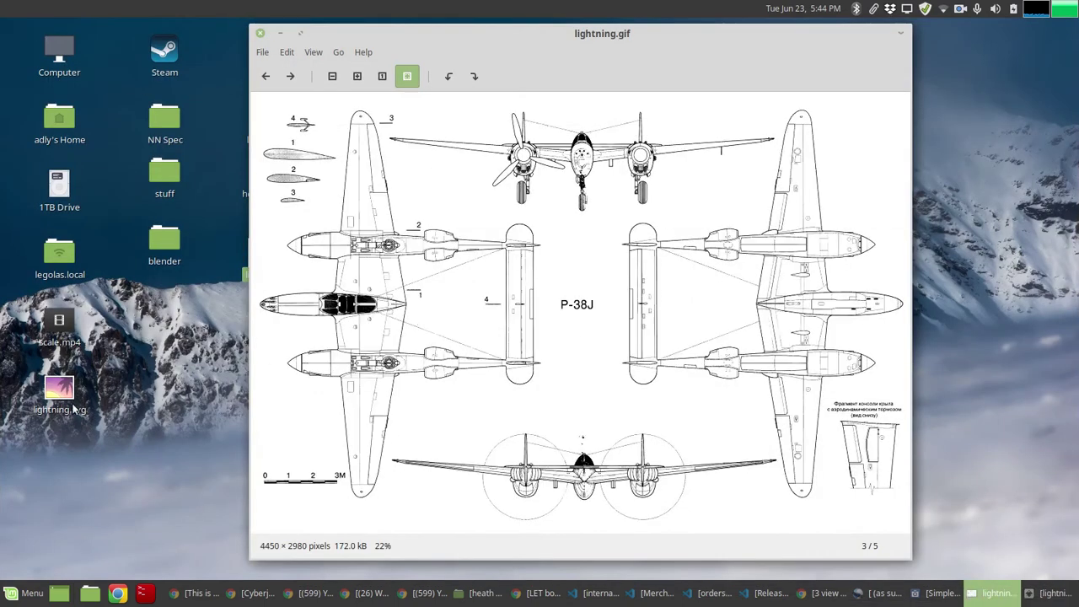
{"action": "left_click", "coordinate": [1054, 593]}
{"action": "scroll", "coordinate": [588, 306], "scroll_direction": "up", "scroll_amount": 3}
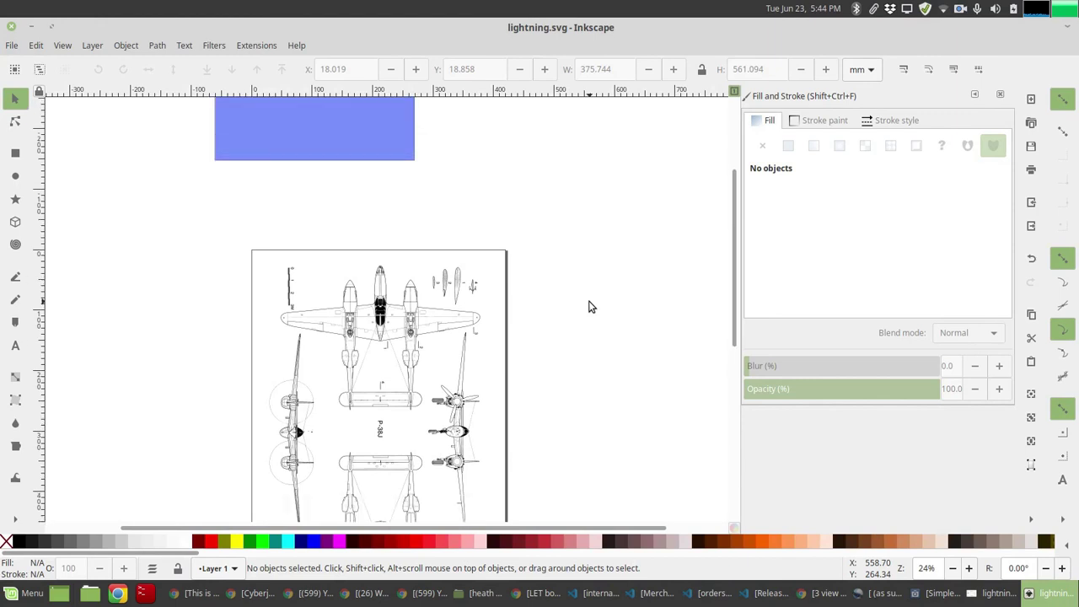
{"action": "scroll", "coordinate": [588, 306], "scroll_direction": "down", "scroll_amount": 5}
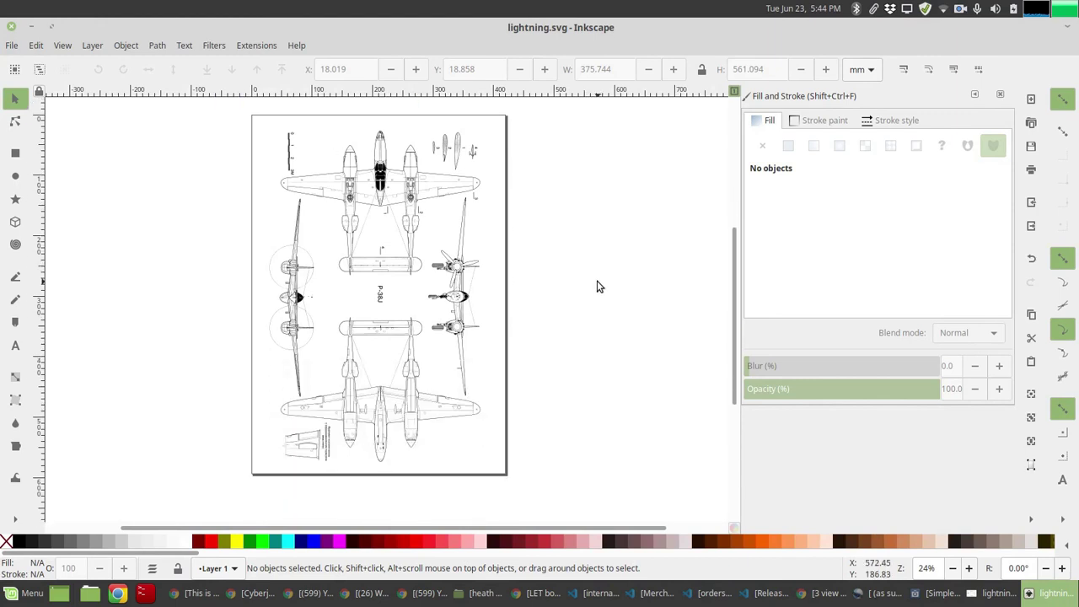
{"action": "scroll", "coordinate": [597, 287], "scroll_direction": "up", "scroll_amount": 2}
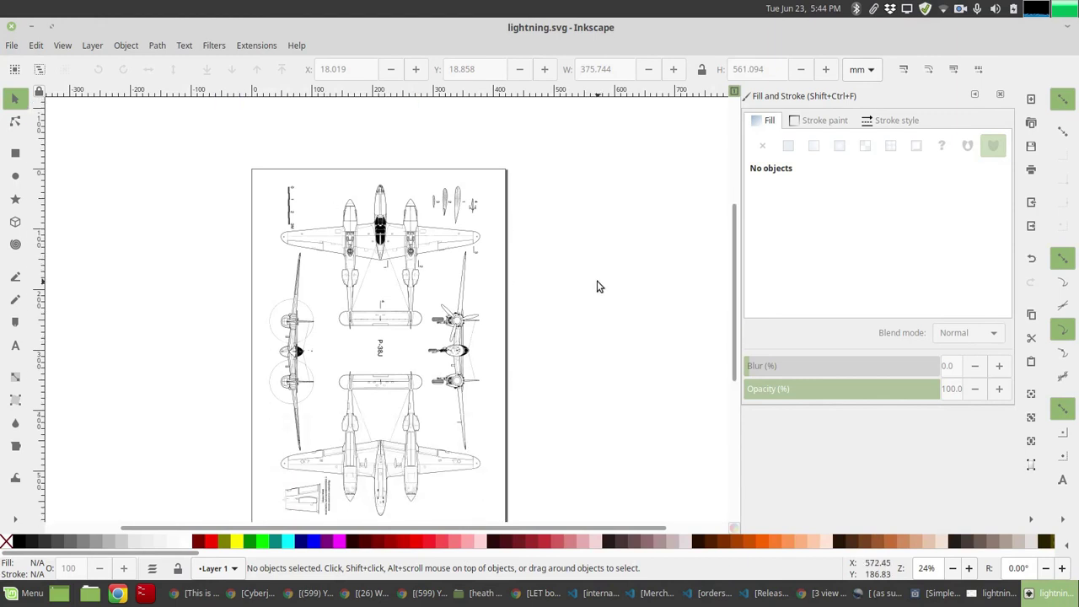
{"action": "scroll", "coordinate": [596, 287], "scroll_direction": "down", "scroll_amount": 1}
{"action": "left_click", "coordinate": [8, 49]}
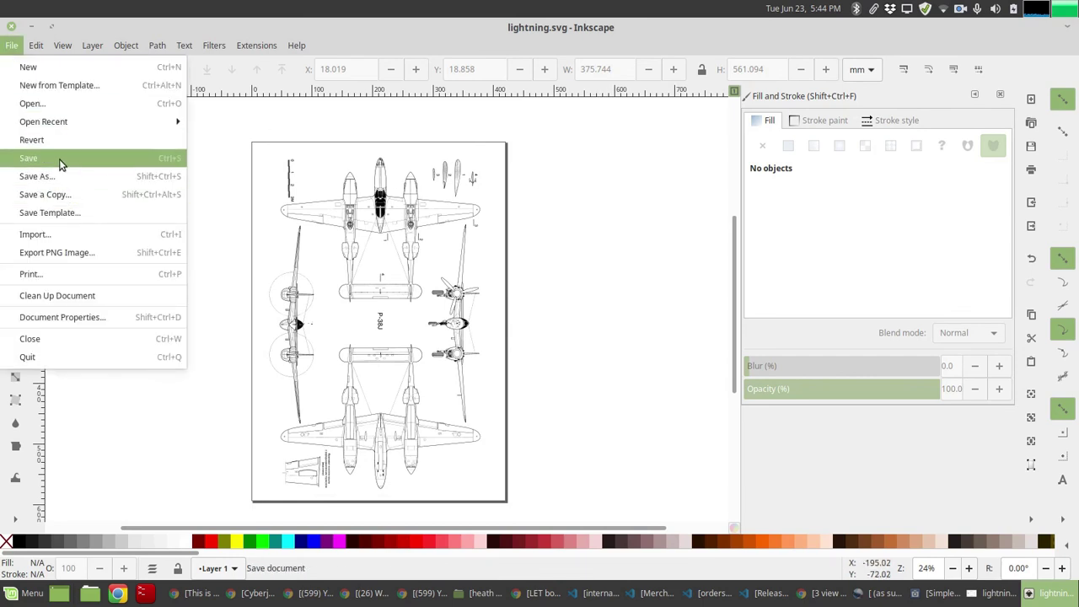
- Save a copy as lightning.pdf in Portable Document Format, accepting the default PDF options
{"action": "left_click", "coordinate": [54, 180]}
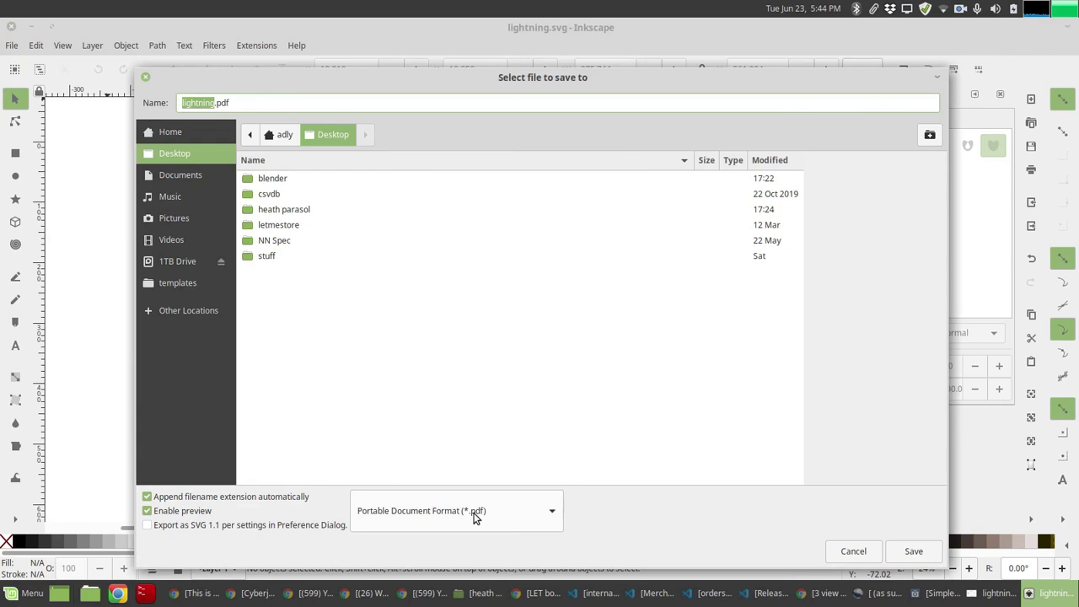
{"action": "left_click", "coordinate": [474, 516]}
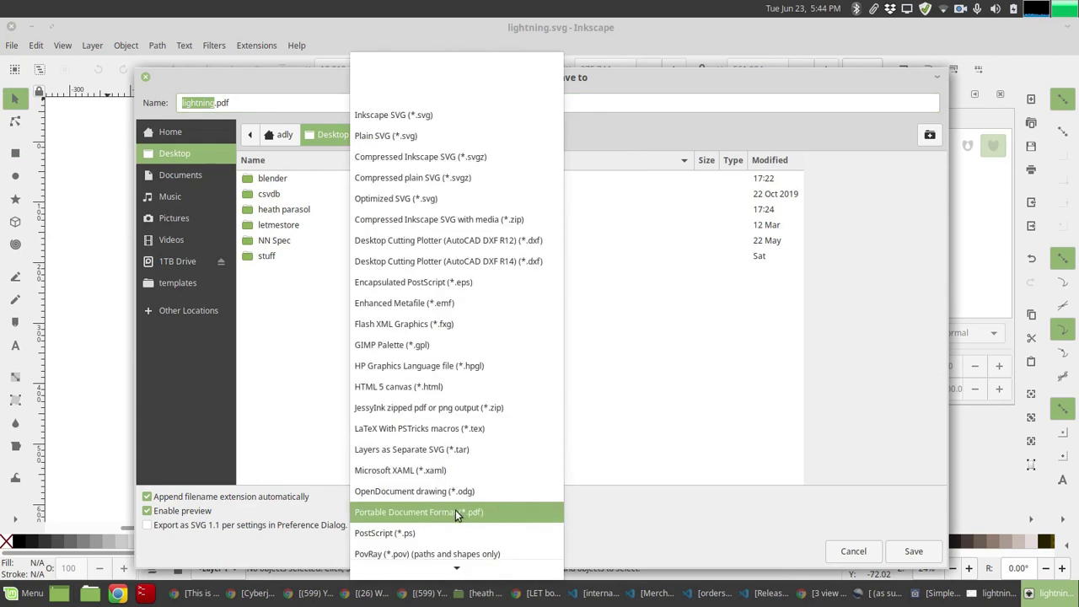
{"action": "left_click", "coordinate": [456, 512]}
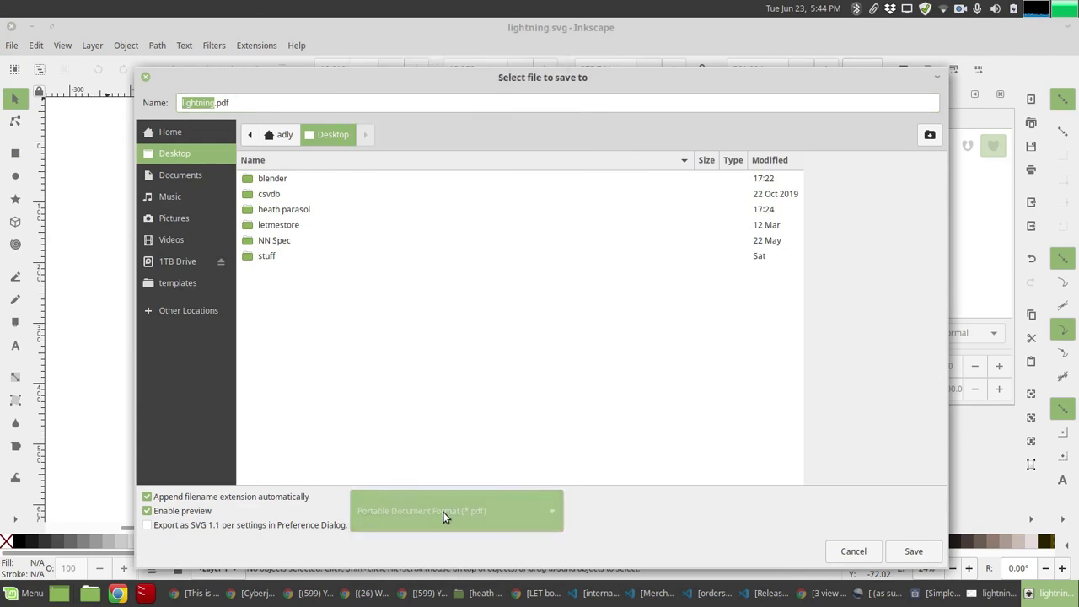
{"action": "left_click", "coordinate": [914, 552]}
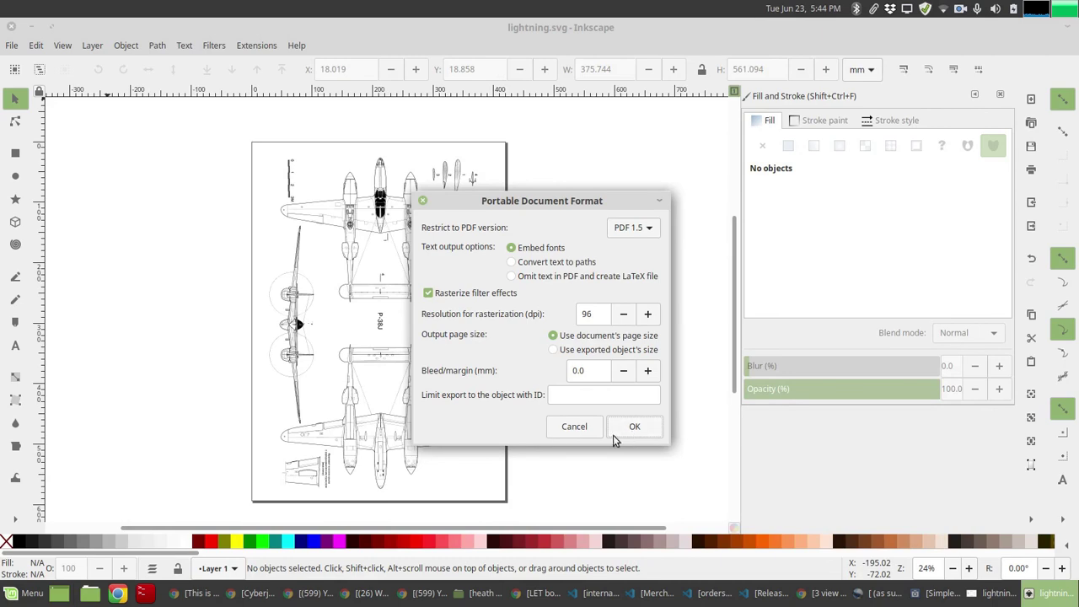
{"action": "left_click", "coordinate": [639, 428]}
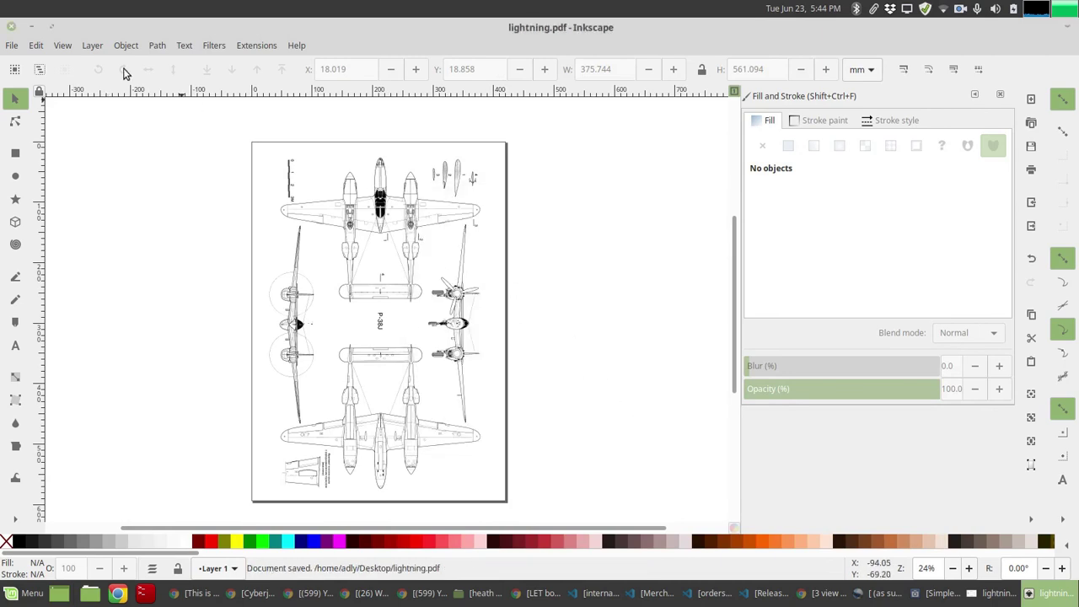
- Open lightning.pdf from the desktop in Document Viewer, check its single page, then close it
{"action": "left_click", "coordinate": [33, 28]}
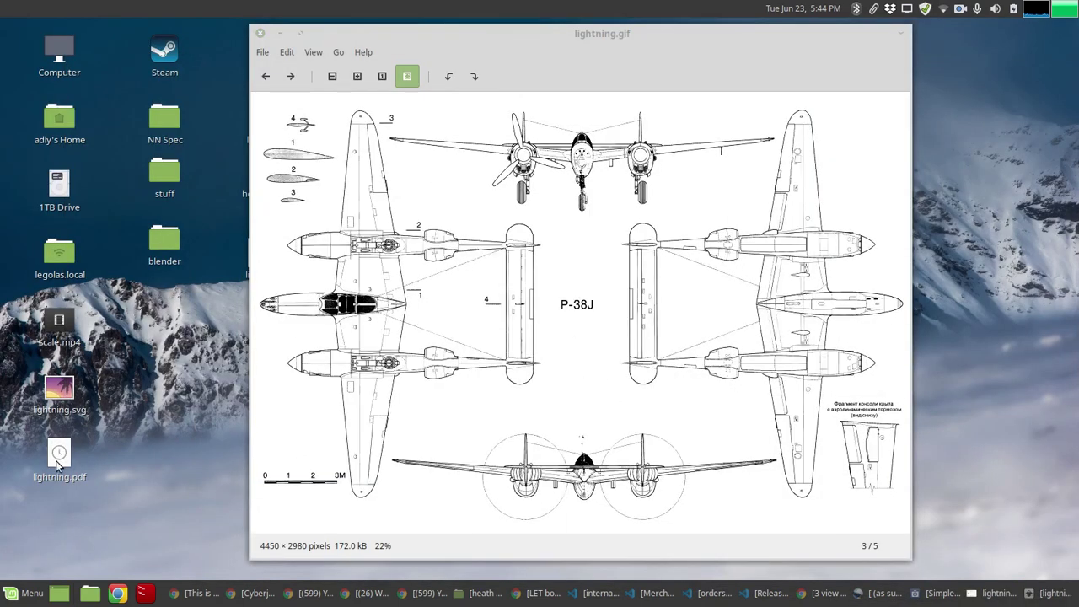
{"action": "double_click", "coordinate": [55, 460]}
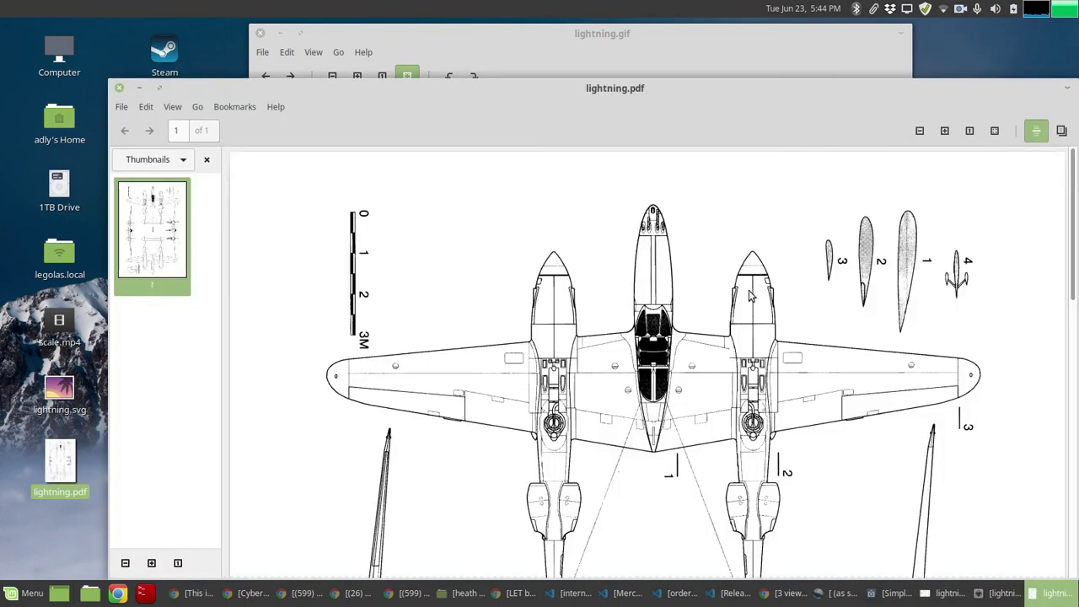
{"action": "scroll", "coordinate": [735, 337], "scroll_direction": "down", "scroll_amount": 5}
{"action": "scroll", "coordinate": [729, 341], "scroll_direction": "up", "scroll_amount": 9}
{"action": "scroll", "coordinate": [637, 289], "scroll_direction": "down", "scroll_amount": 3}
{"action": "left_click", "coordinate": [120, 88]}
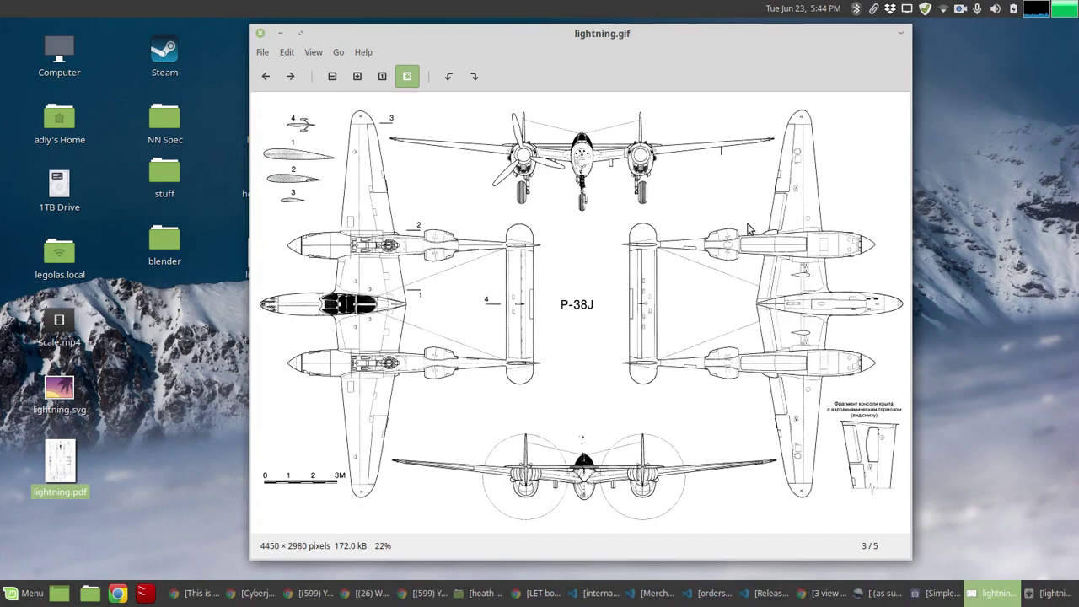